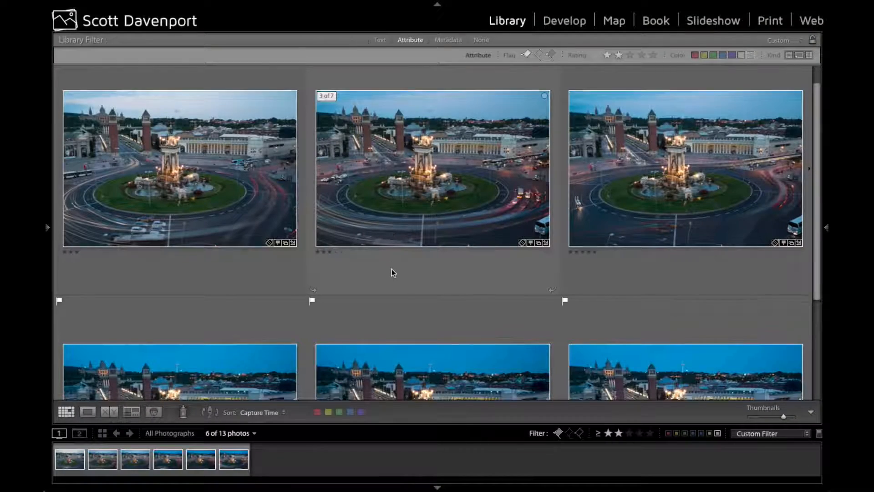
- Look over the six flagged roundabout photos in the grid, comparing sky light and traffic trails and checking one photo's exposure details
scroll(391, 268, "down", 3)
scroll(392, 269, "up", 2)
scroll(393, 272, "up", 1)
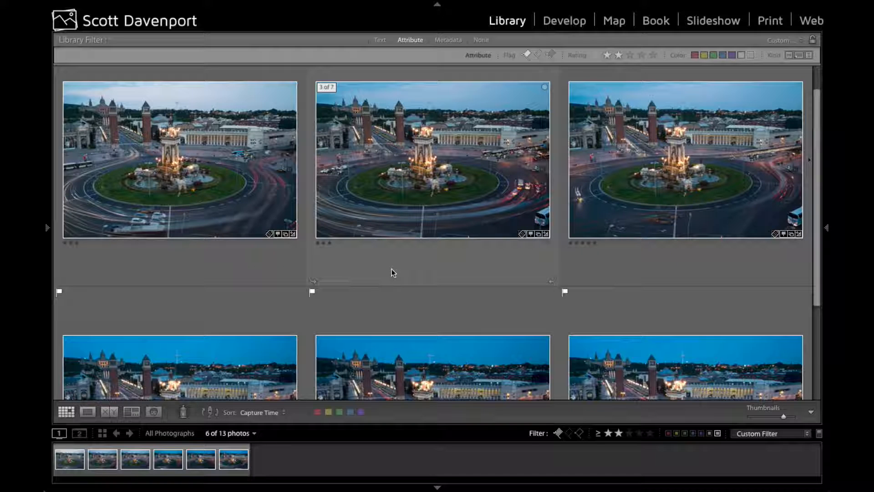
scroll(393, 272, "down", 1)
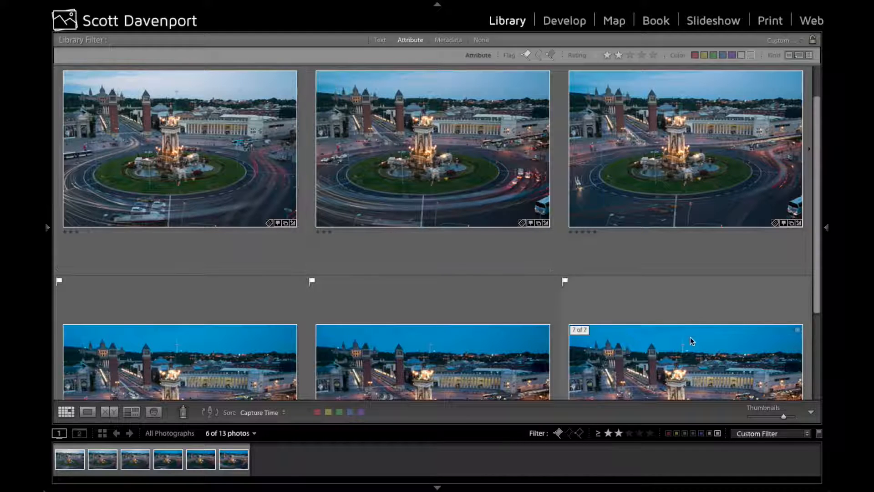
scroll(690, 340, "down", 3)
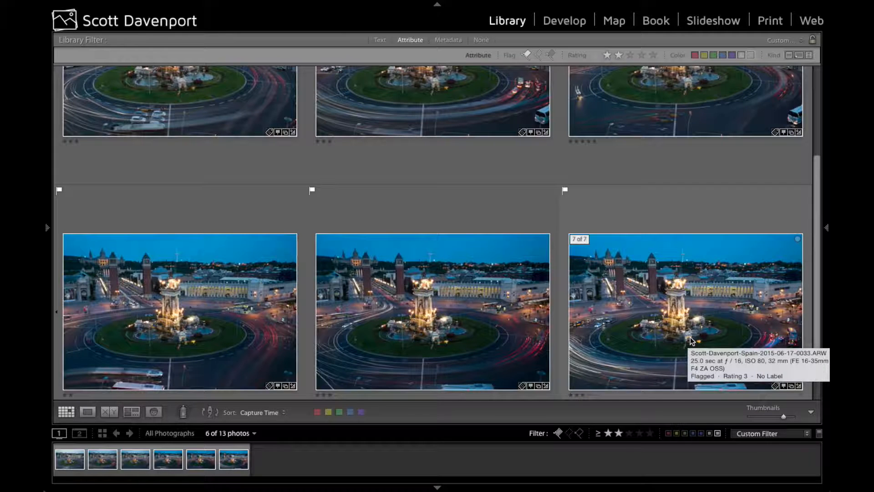
scroll(690, 339, "up", 3)
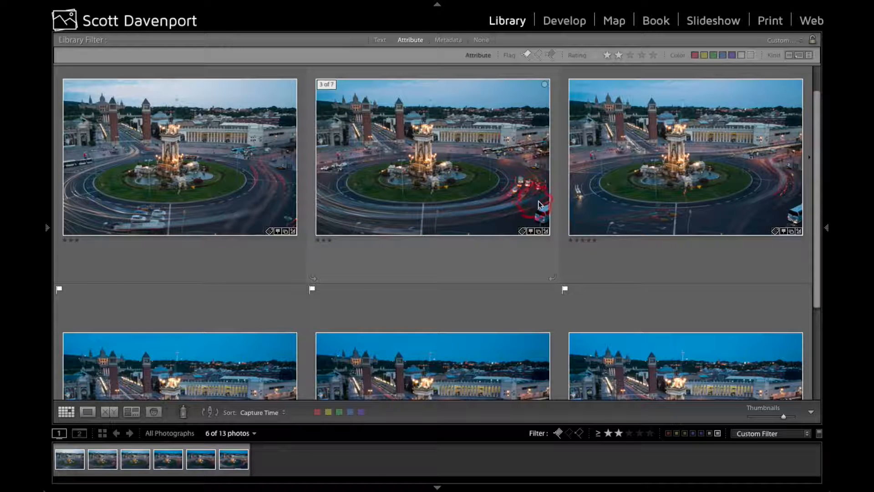
scroll(541, 195, "down", 2)
scroll(542, 196, "down", 1)
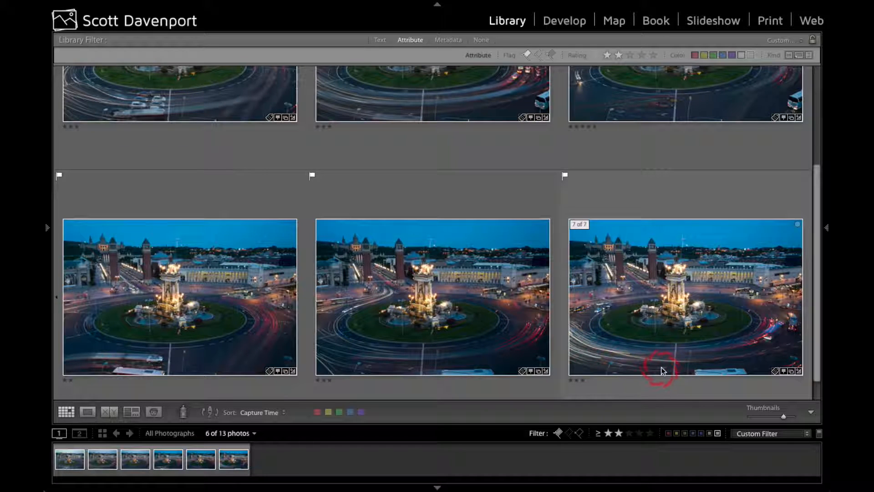
scroll(621, 282, "up", 3)
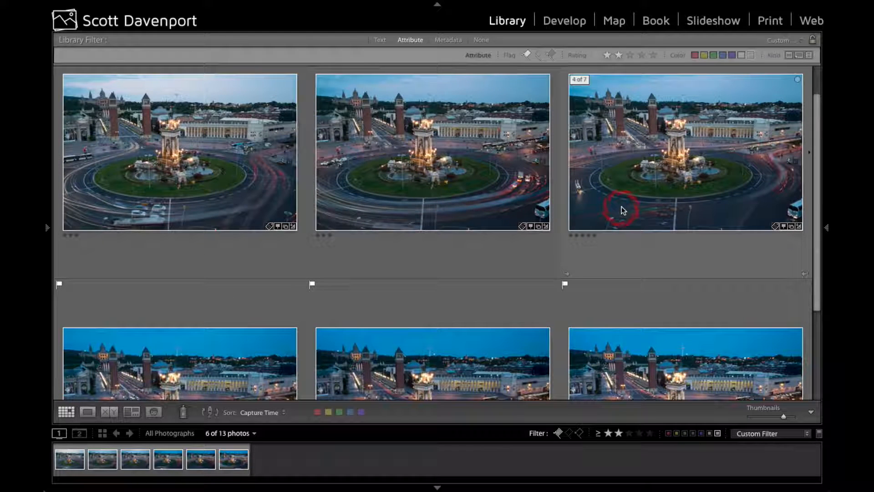
mouse_move(621, 207)
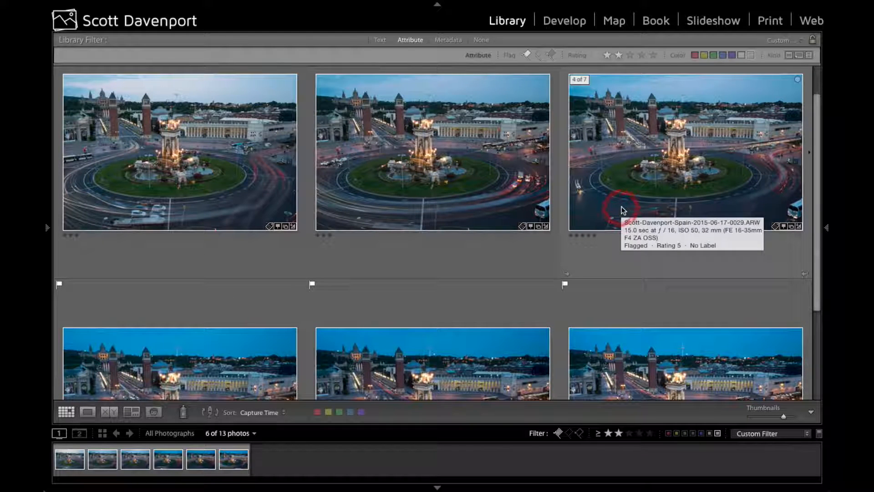
- Open the third photo (0029) in Loupe view and compare the Taquilla sign's sharpness at 1:1 with the second and first photos
left_click(677, 155)
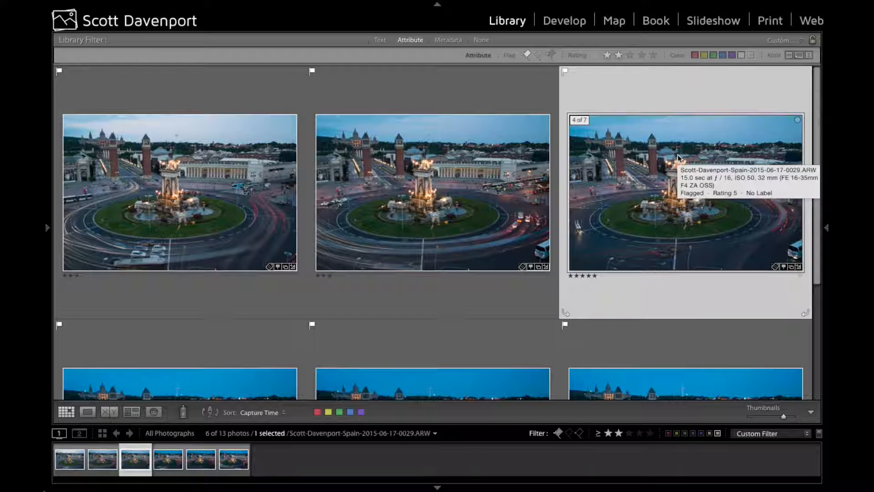
double_click(677, 155)
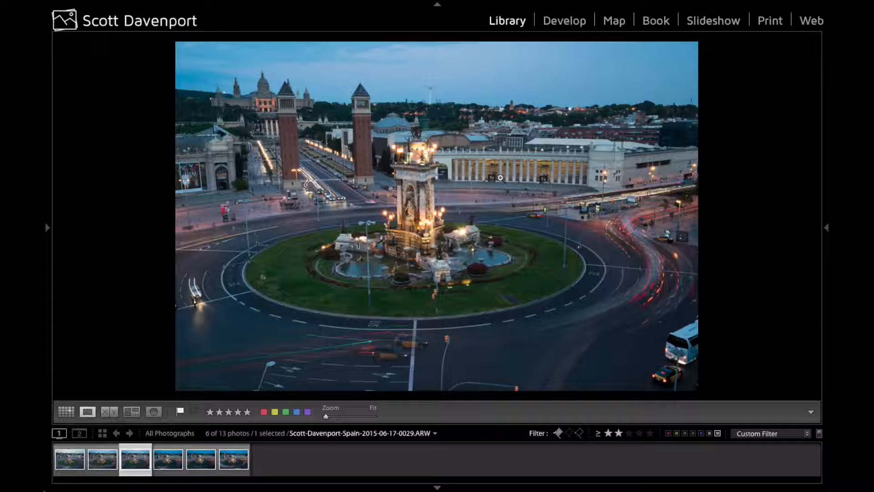
left_click(446, 174)
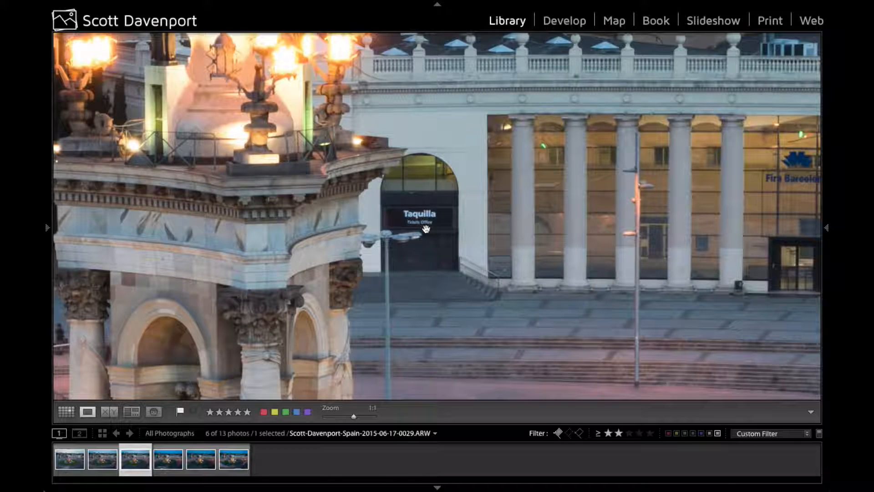
left_click(112, 458)
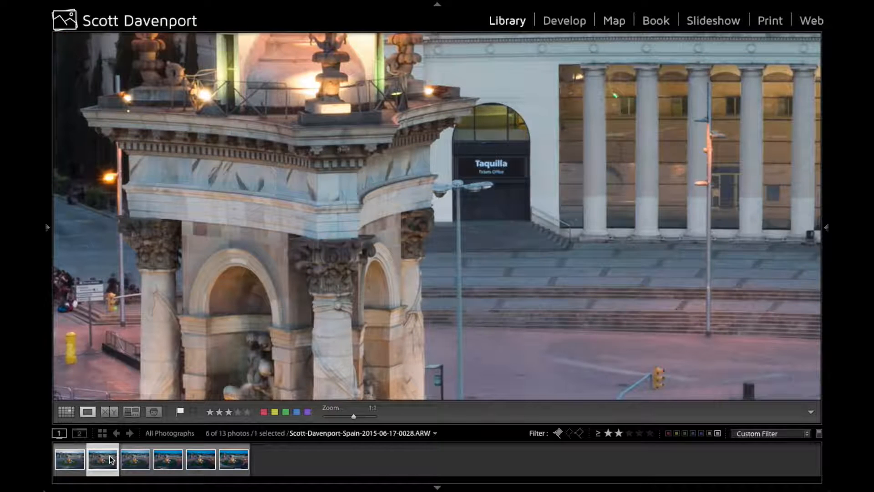
left_click(70, 458)
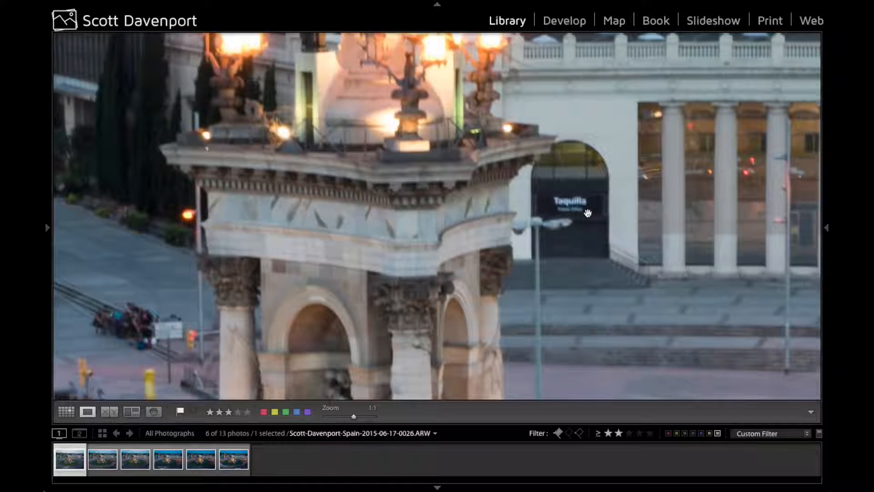
- Recheck the first photo's ticket-office sign at 1:1 against photos 0028 and 0029, and return to the grid
left_click(386, 239)
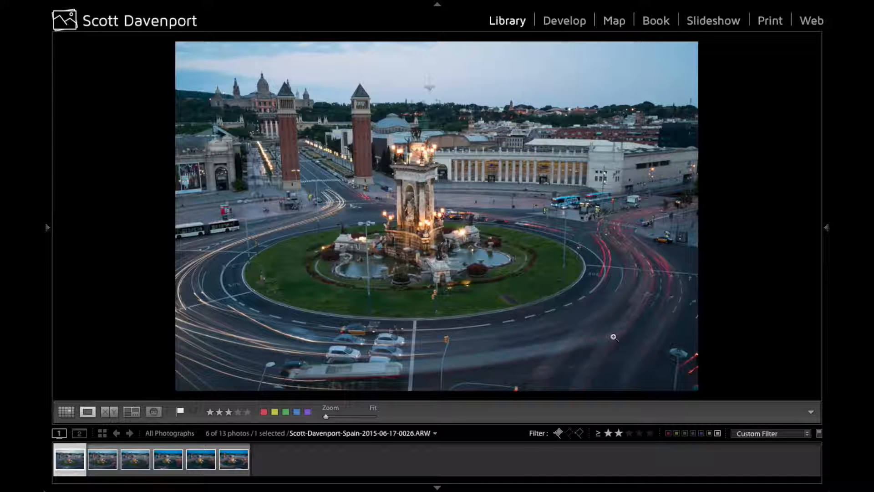
left_click(452, 176)
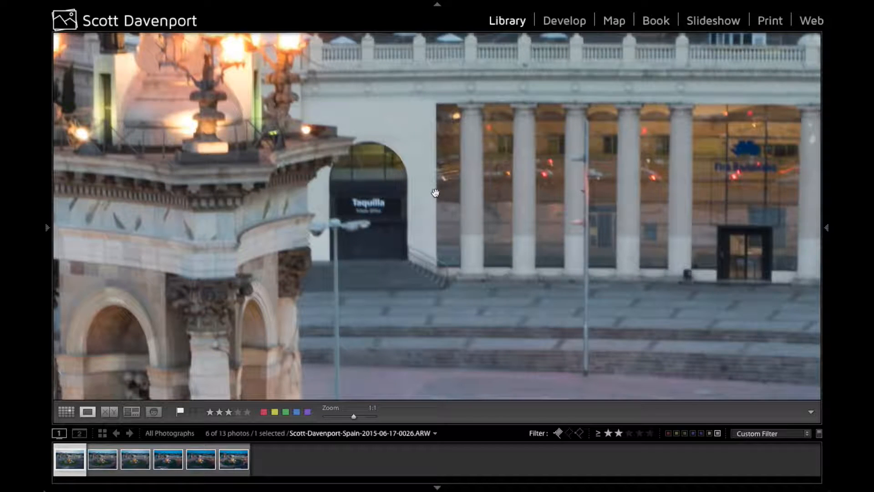
key("Right")
key("Right")
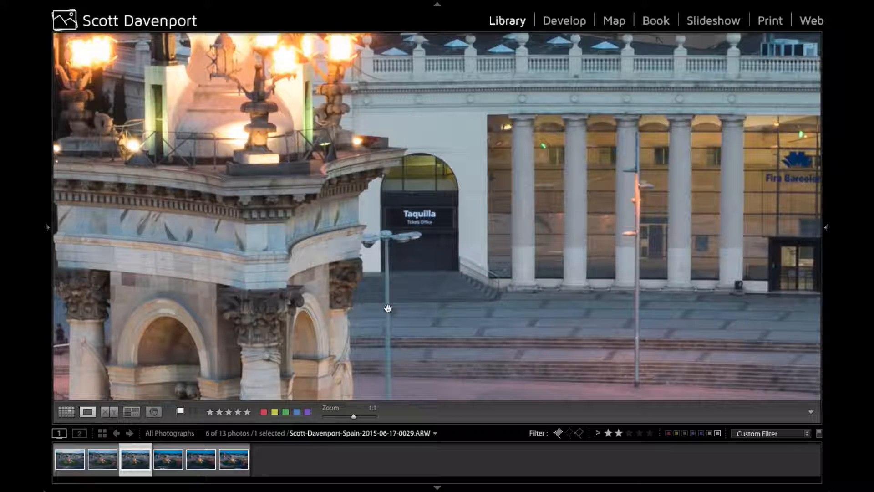
left_click(480, 206)
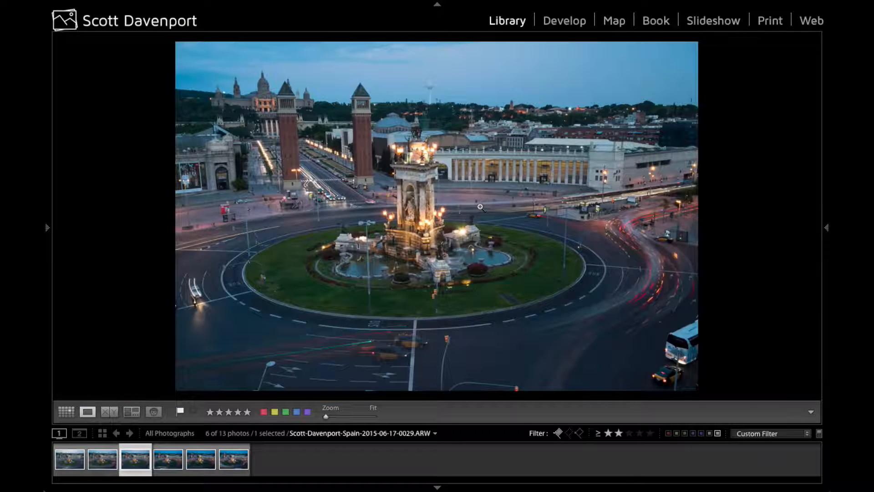
key("g")
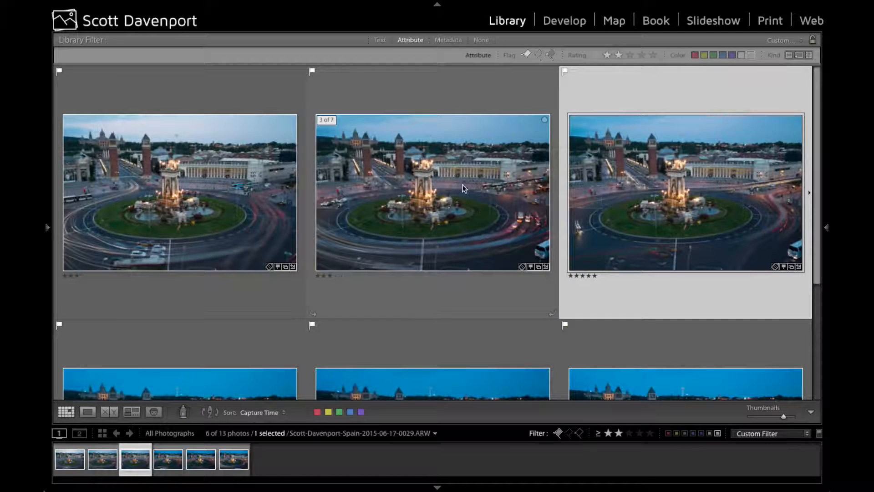
- Select all six photos and locate the plug-in command for opening them as layers in Perfect Layers 9, without running it
scroll(464, 188, "down", 1)
scroll(456, 326, "down", 1)
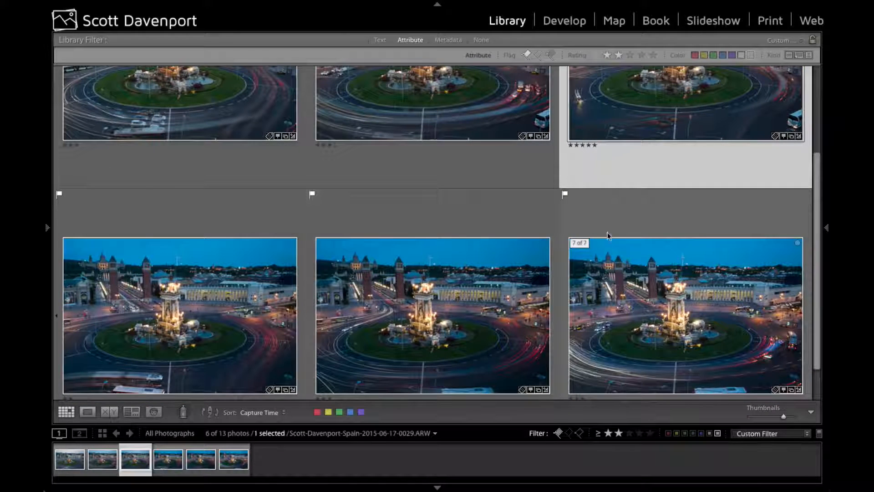
scroll(588, 205, "up", 1)
scroll(588, 205, "up", 1)
key("ctrl+a")
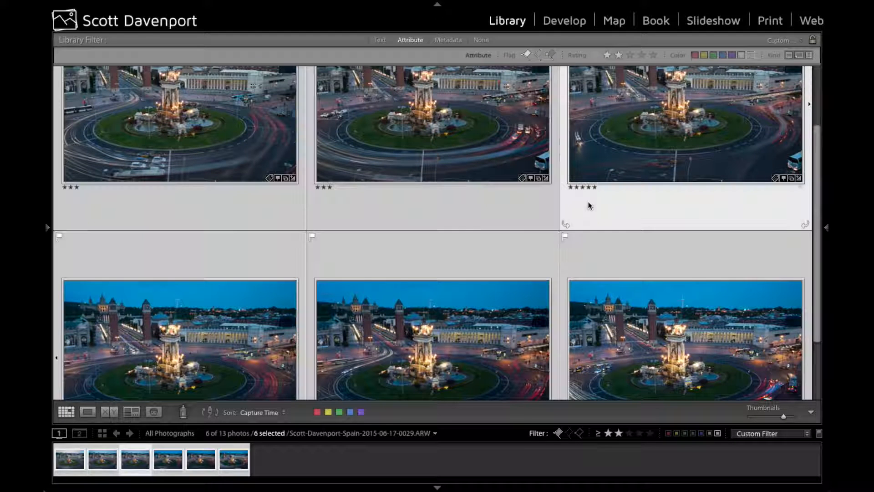
mouse_move(187, 2)
left_click(128, 5)
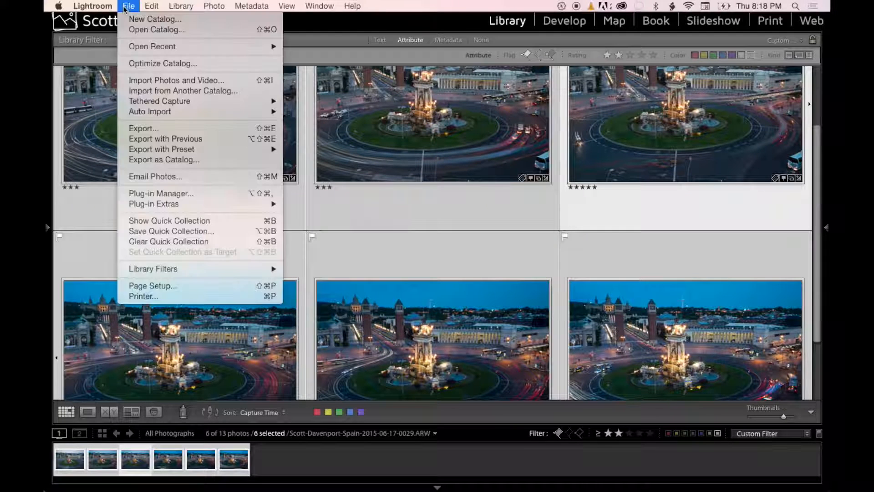
mouse_move(195, 204)
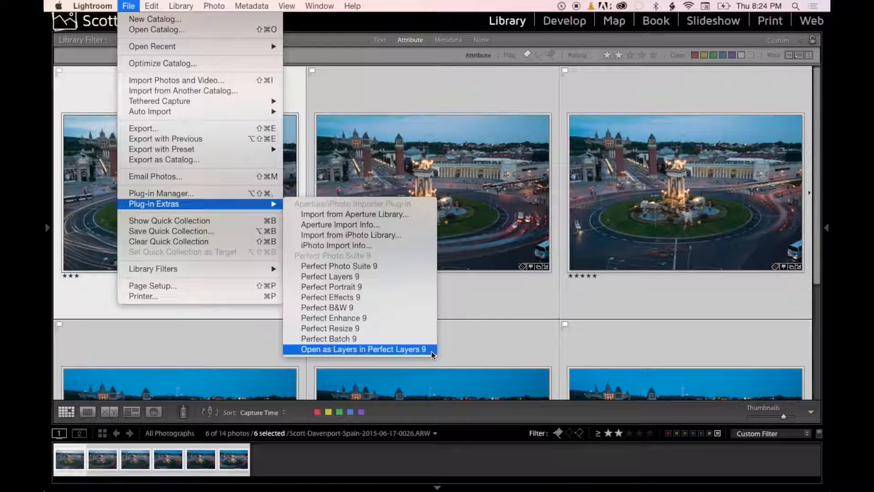
left_click(532, 281)
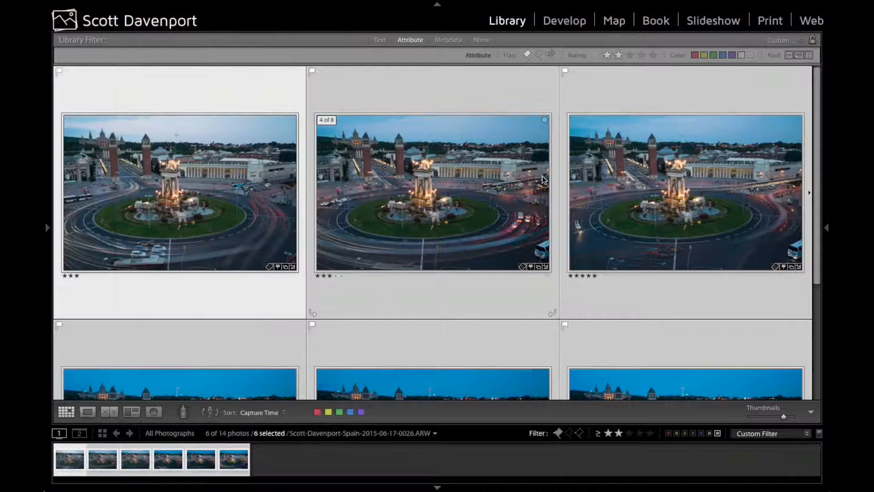
- Select only the third photo (0029), bring it into the Develop module, and enable lens profile corrections
key("ctrl+d")
left_click(610, 151)
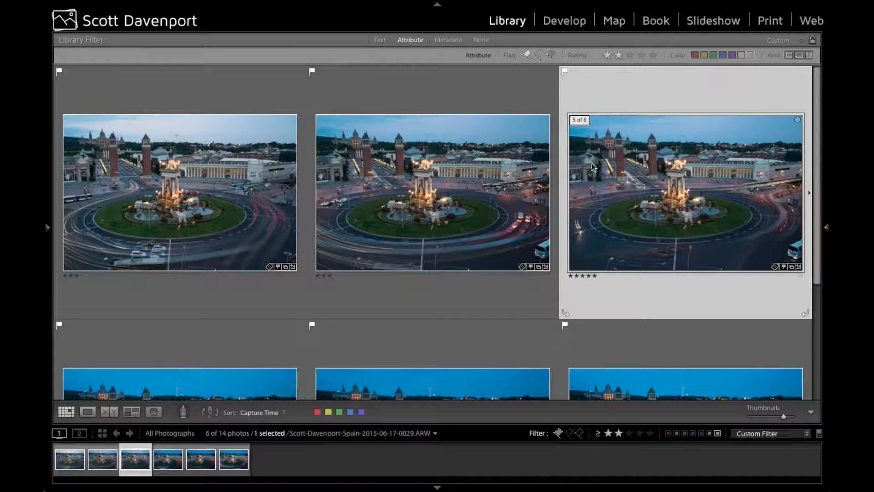
left_click(565, 24)
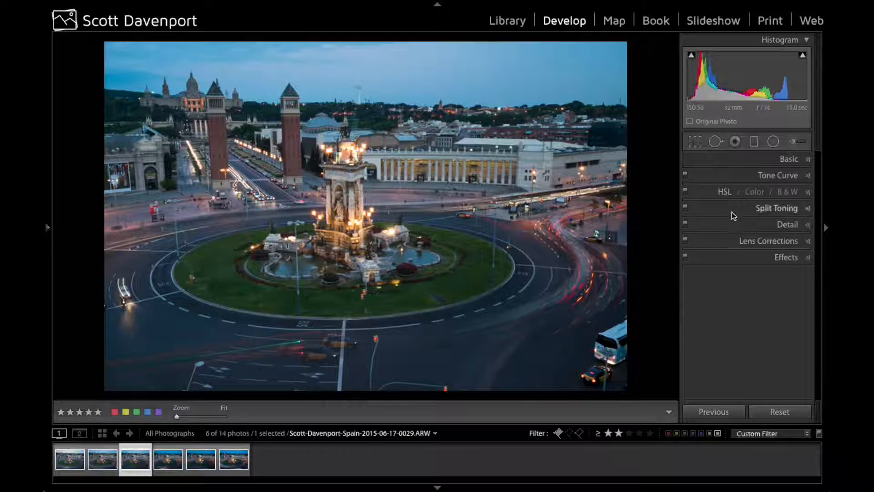
left_click(753, 241)
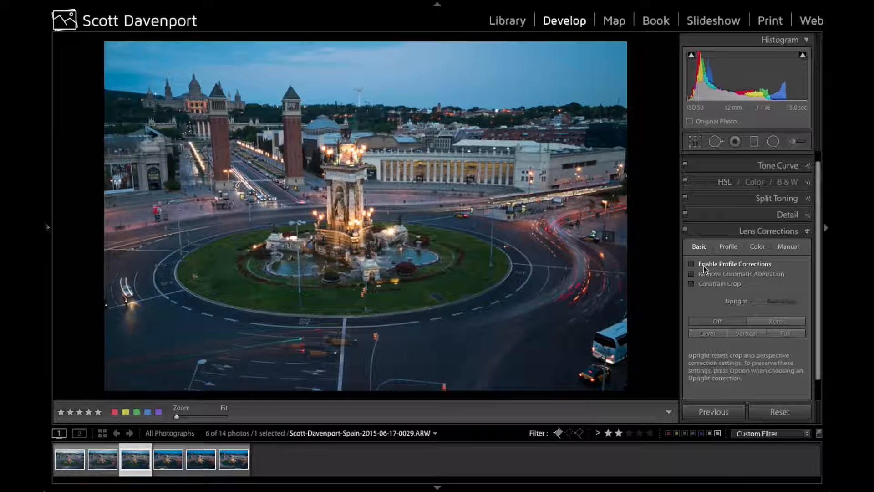
left_click(701, 263)
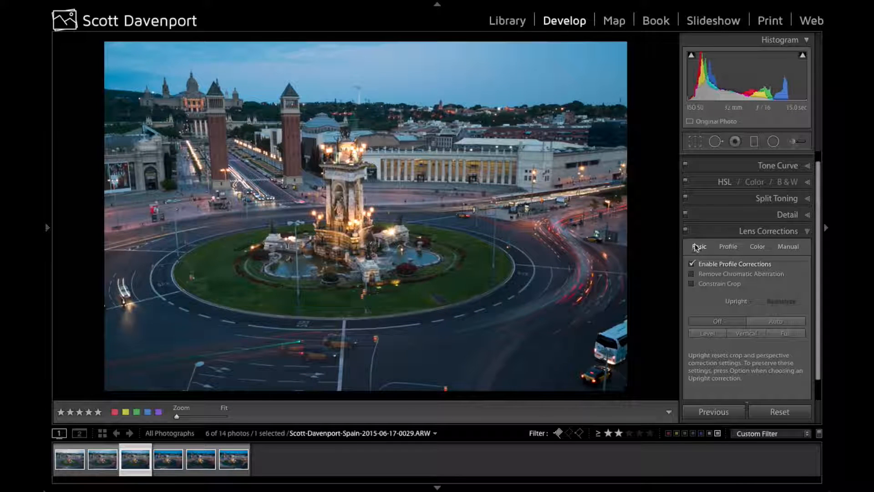
- Review the third photo's Basic adjustments, covering white balance, exposure, contrast, highlights, shadows, whites, blacks and vibrance
scroll(776, 199, "up", 1)
scroll(777, 202, "up", 1)
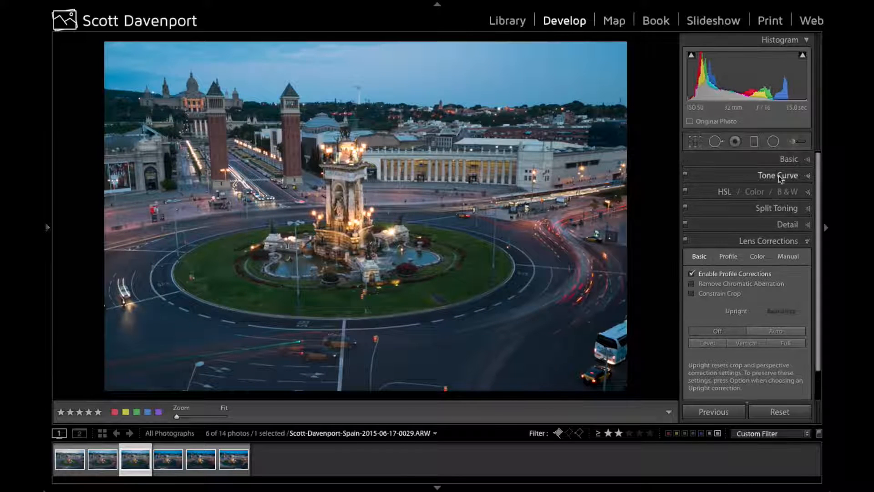
left_click(789, 159)
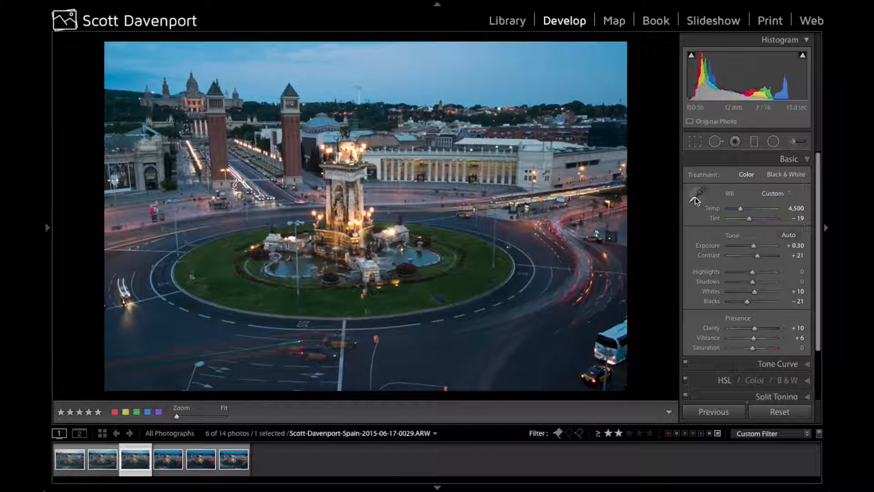
left_click_drag(696, 197, 377, 162)
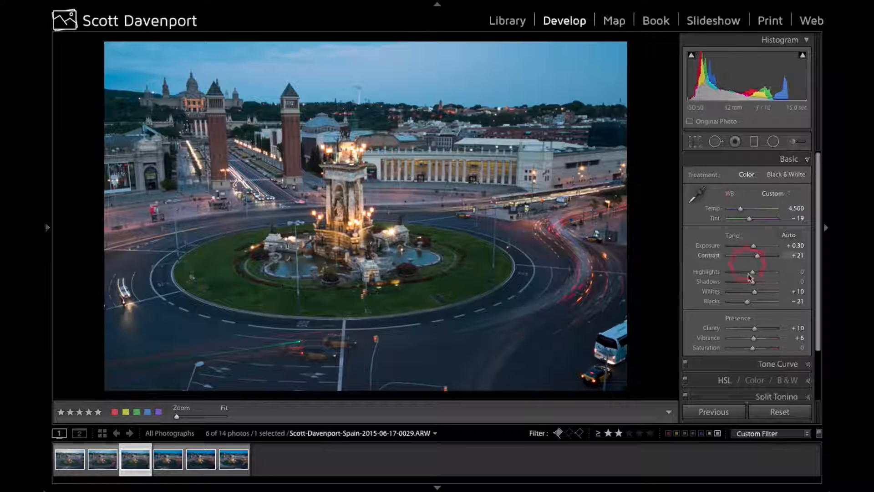
left_click(752, 247)
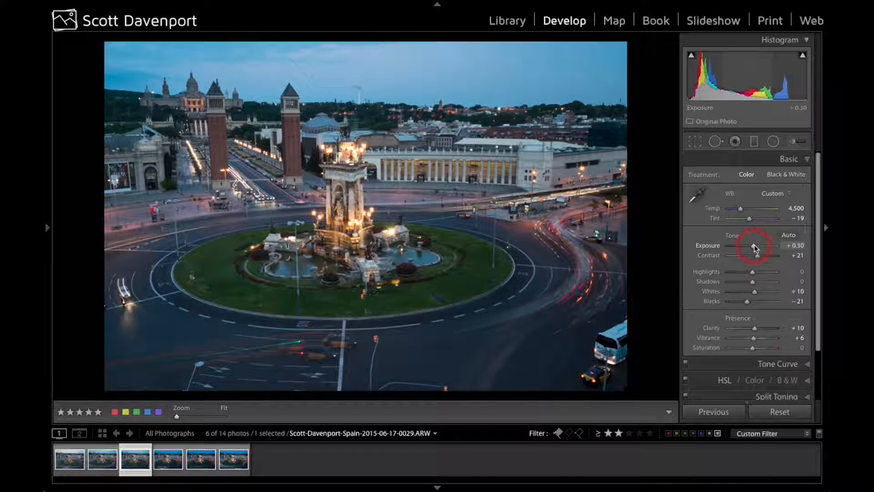
left_click(755, 256)
left_click(752, 272)
left_click(754, 292)
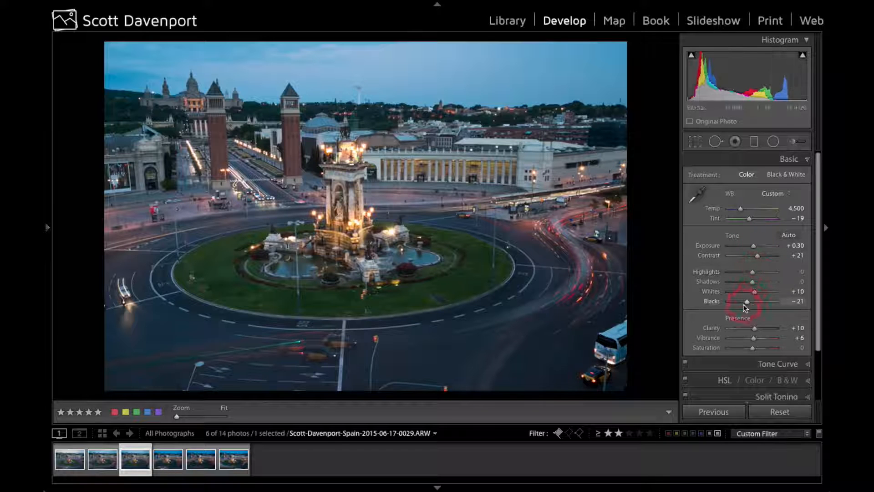
left_click(754, 282)
left_click(761, 288)
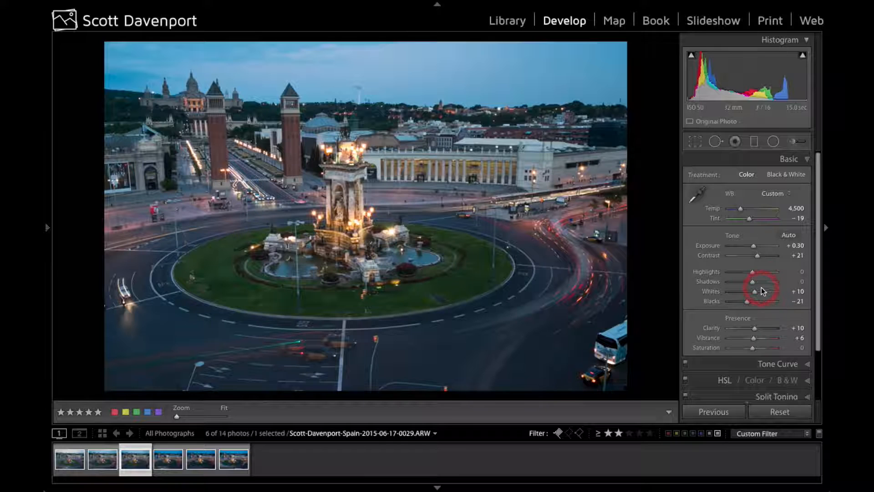
left_click(754, 338)
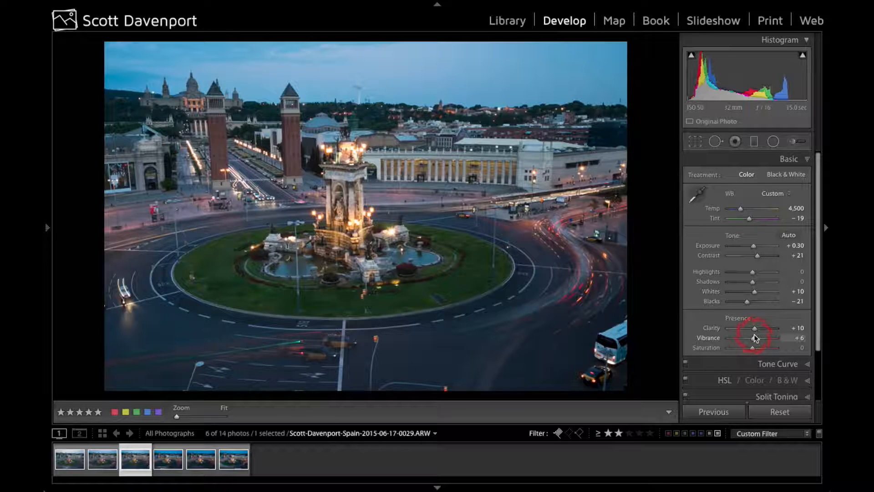
- Compare the Basic adjustments of photos 0031 and 0029, focusing on color temperature, tint and the tone sliders
left_click(164, 459)
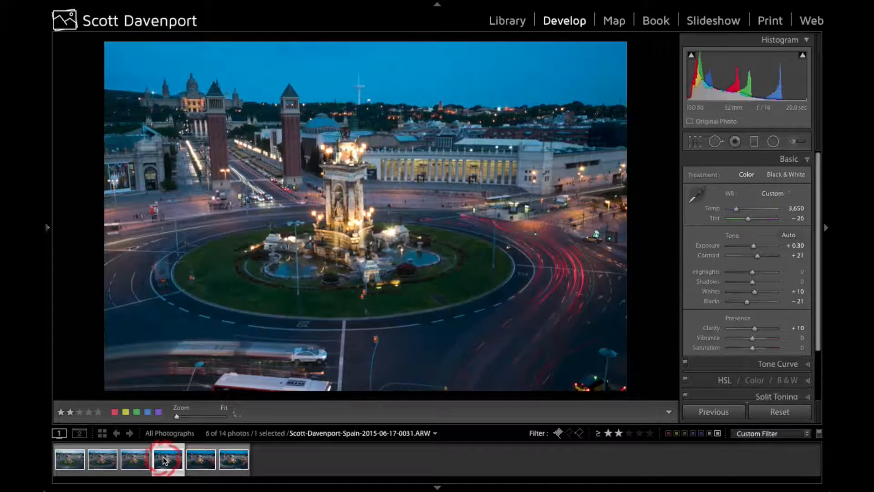
left_click(725, 236)
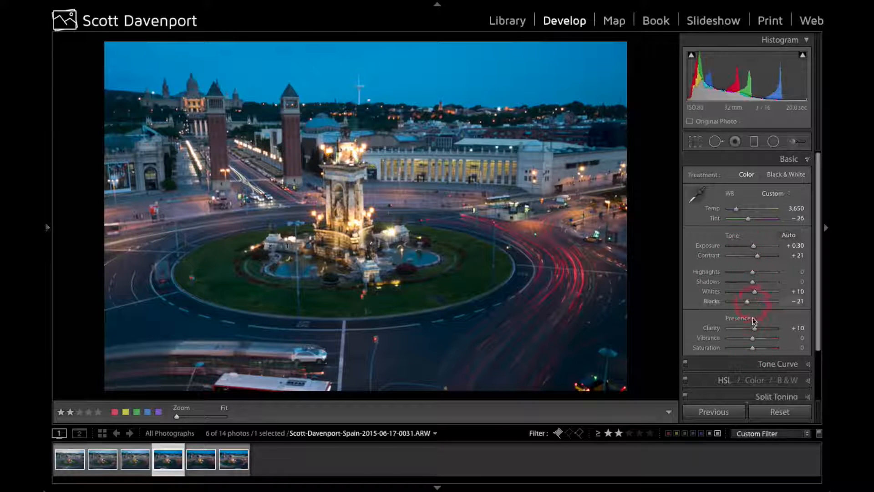
left_click(133, 460)
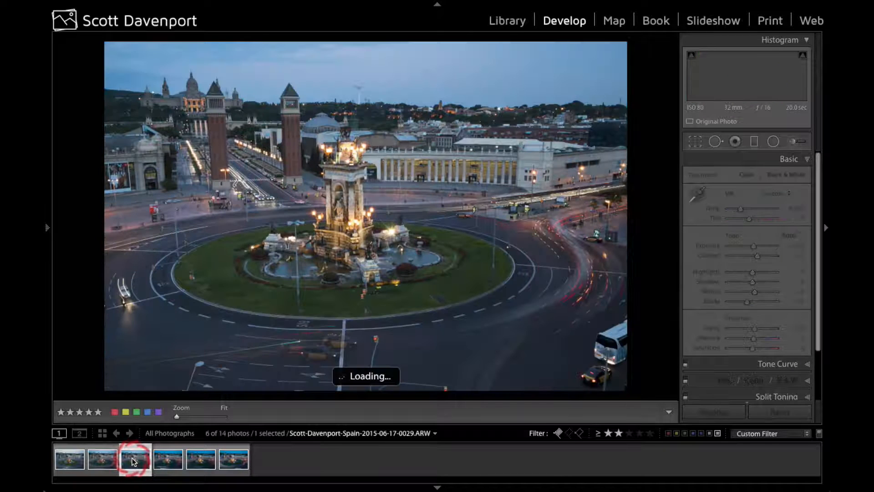
left_click(166, 460)
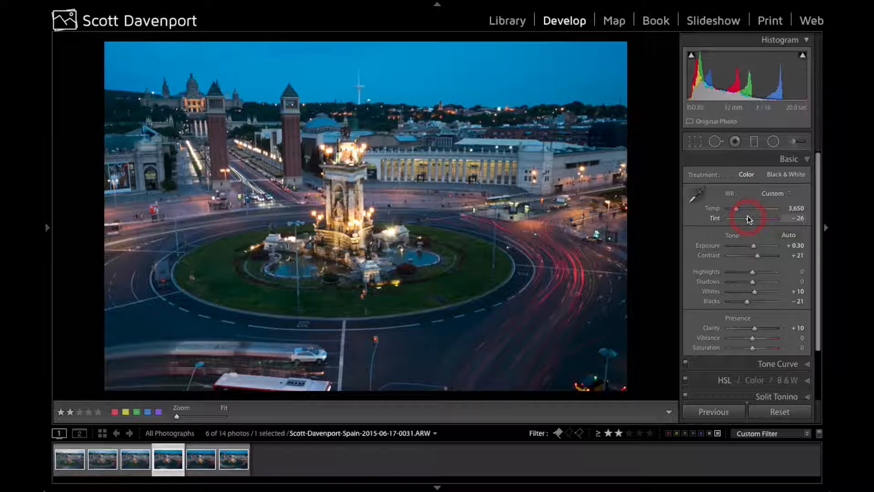
- Examine photo 0031's neutral building area with the White Balance Selector, and compare the first and last photos' color
left_click(700, 199)
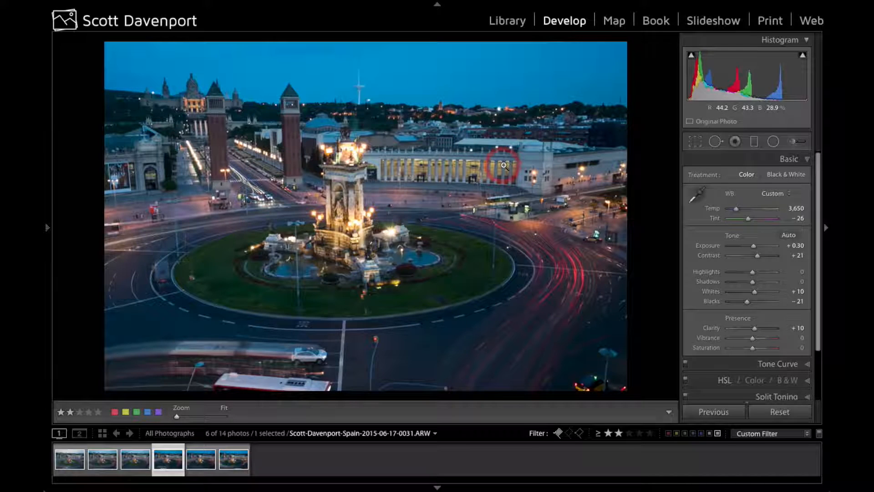
left_click(72, 459)
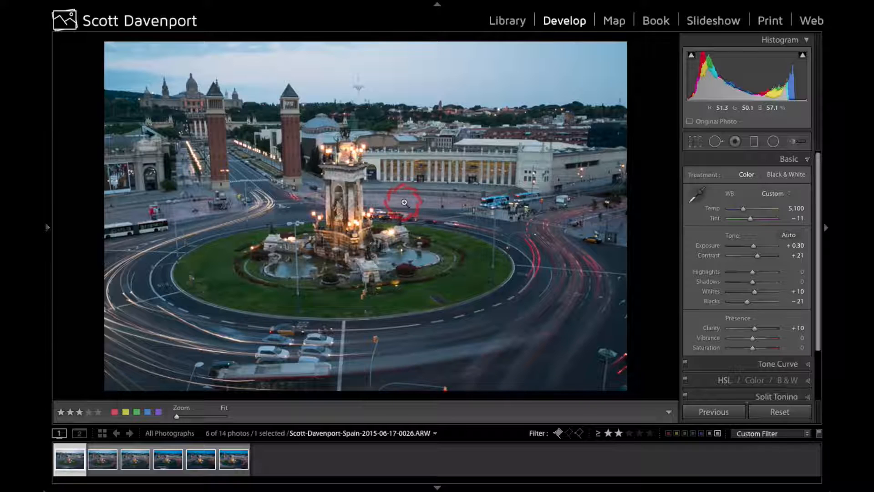
left_click(241, 460)
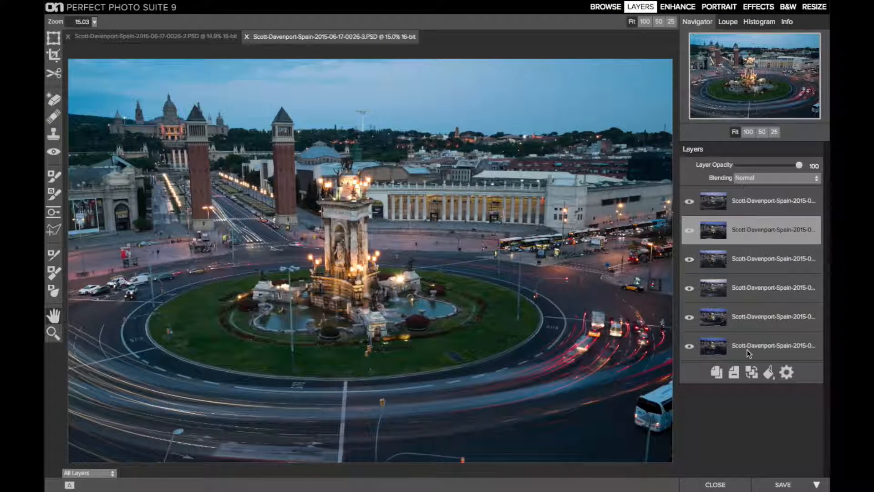
- In Perfect Photo Suite 9 Layers, compare the top layer with the one beneath by switching the top layer's visibility
left_click(768, 206)
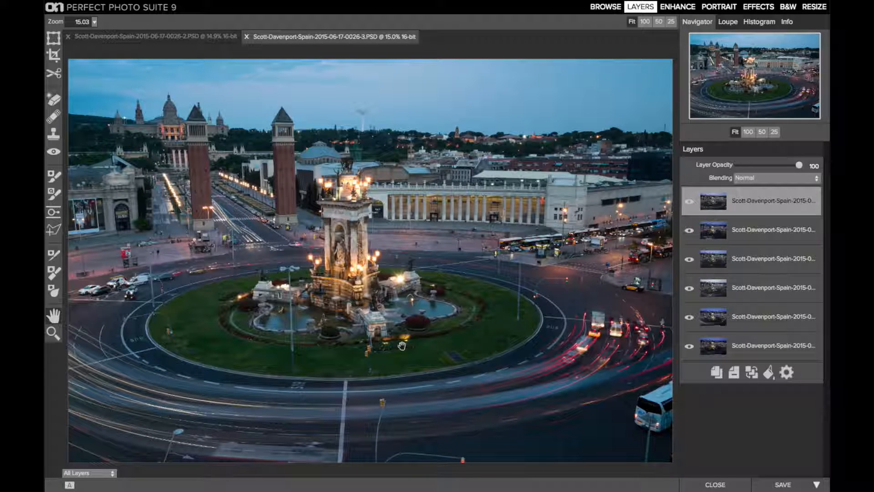
left_click(689, 203)
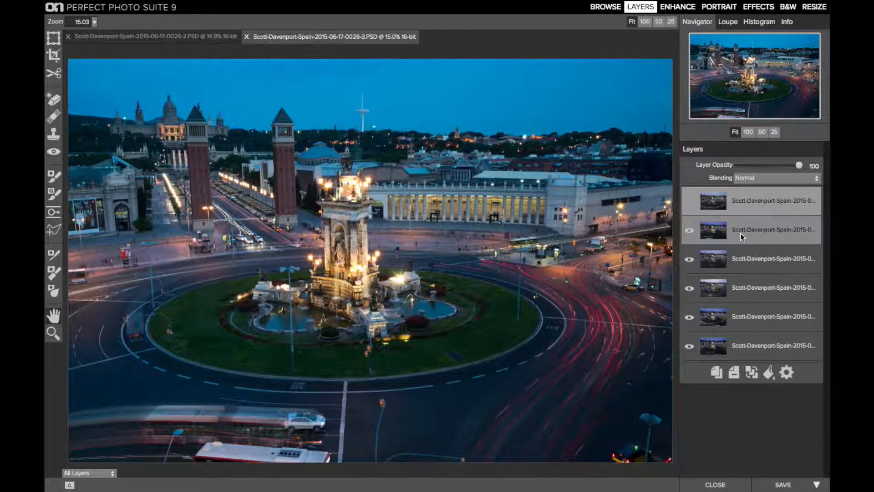
left_click(690, 203)
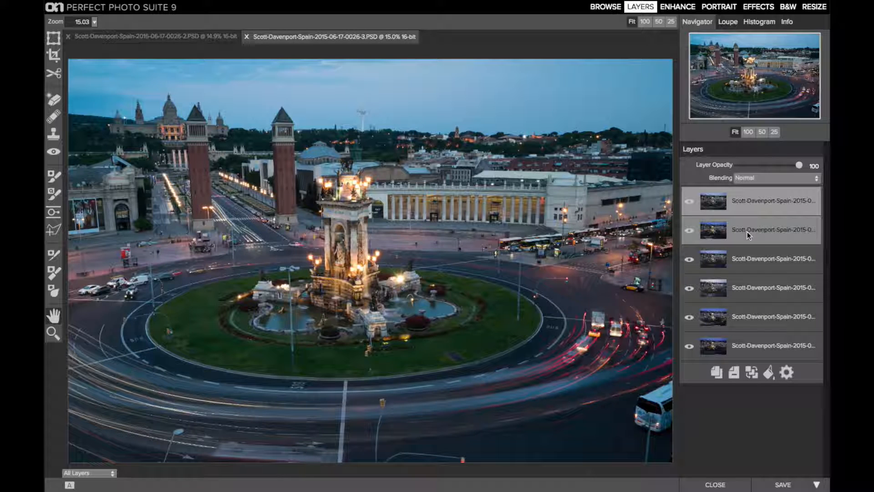
left_click(690, 203)
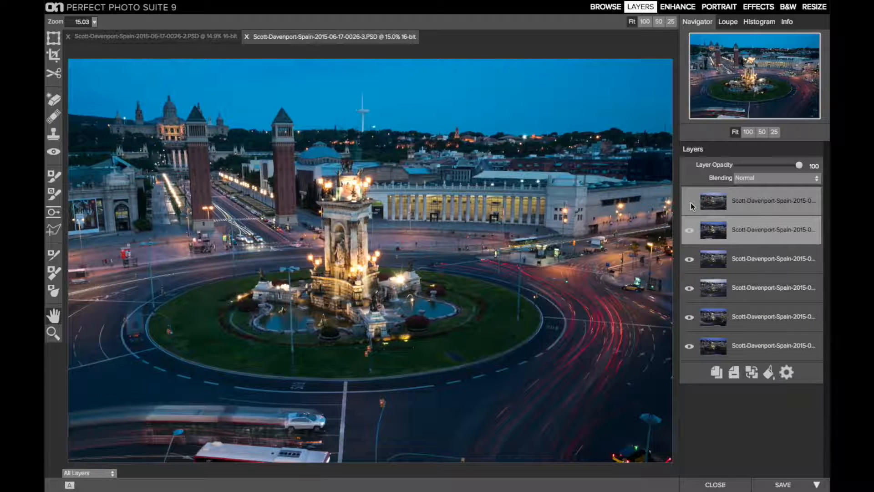
- Move the second layer (0031) to the top of the stack, and make the layer beneath it visible again
left_click(693, 231)
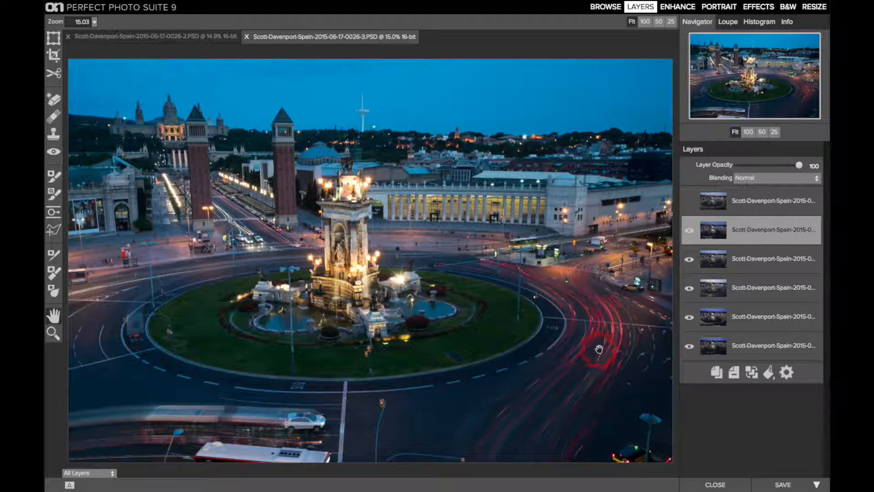
left_click(749, 201, "shift")
left_click_drag(747, 198, 747, 191)
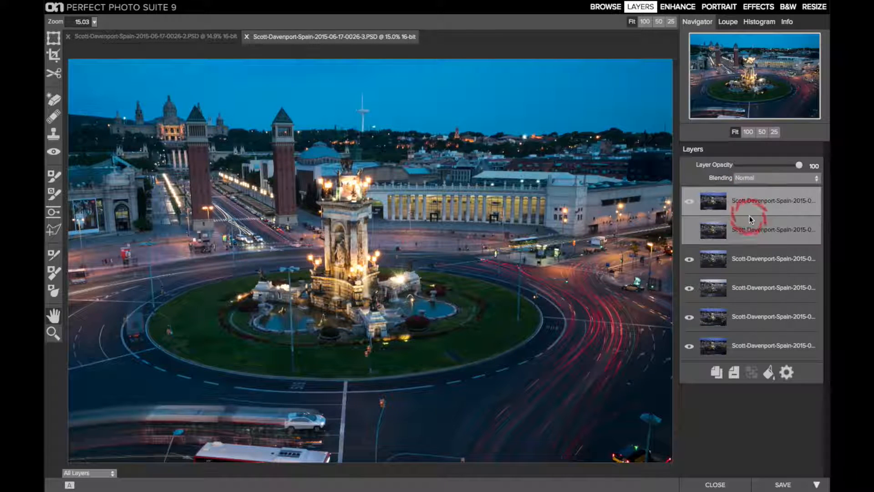
left_click(692, 230)
left_click(705, 202)
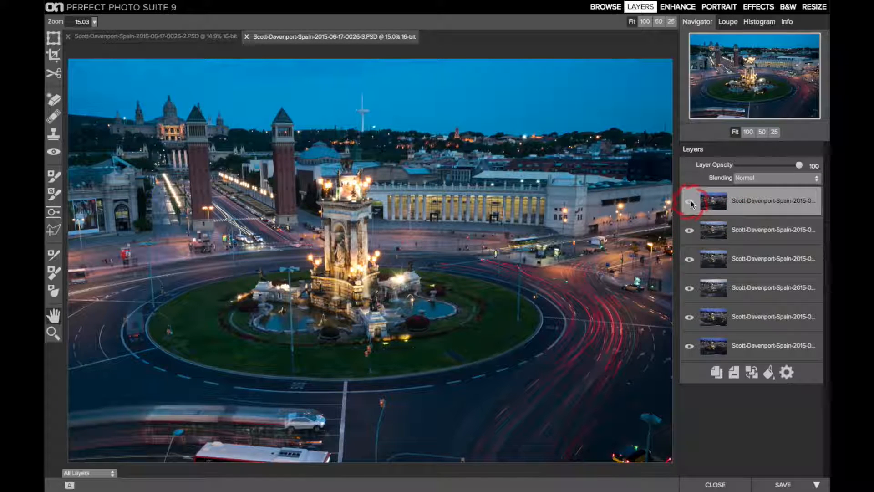
- Rename the top layer as "Red on Right"
double_click(746, 201)
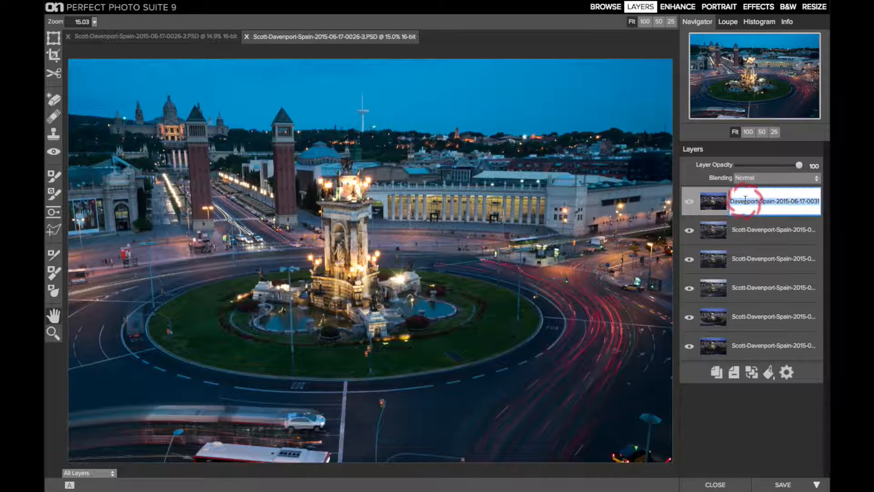
type("Red")
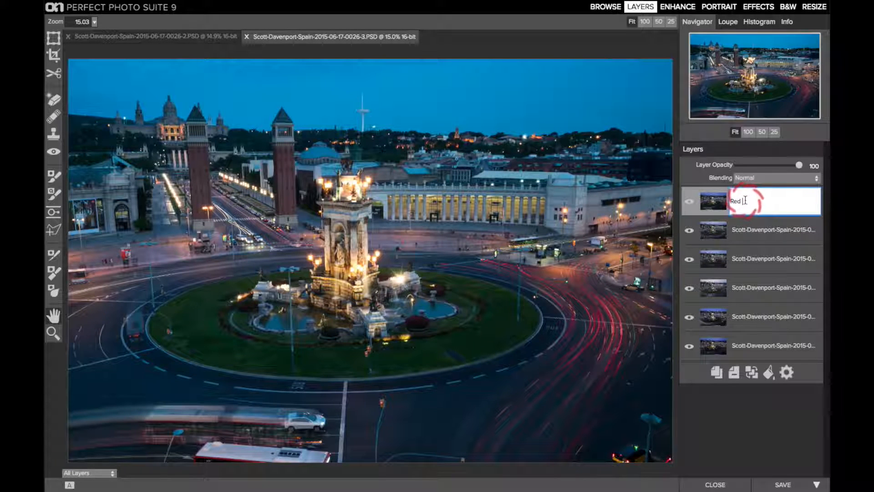
type(" on Right")
key("Return")
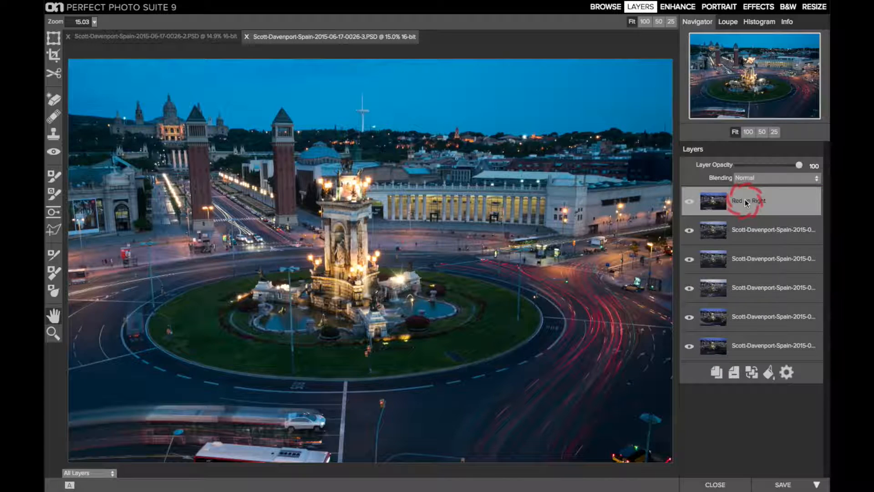
- Rename the second layer from the top as "Base"
double_click(749, 230)
type("R")
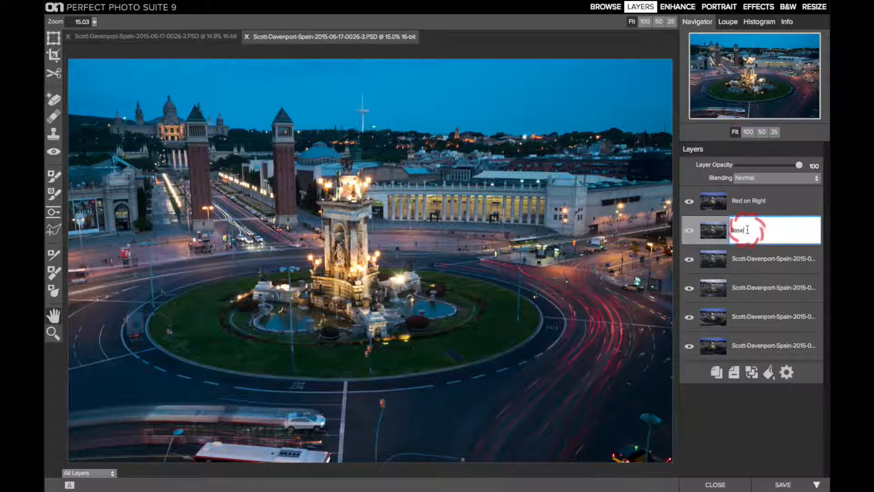
type("ase")
key("Return")
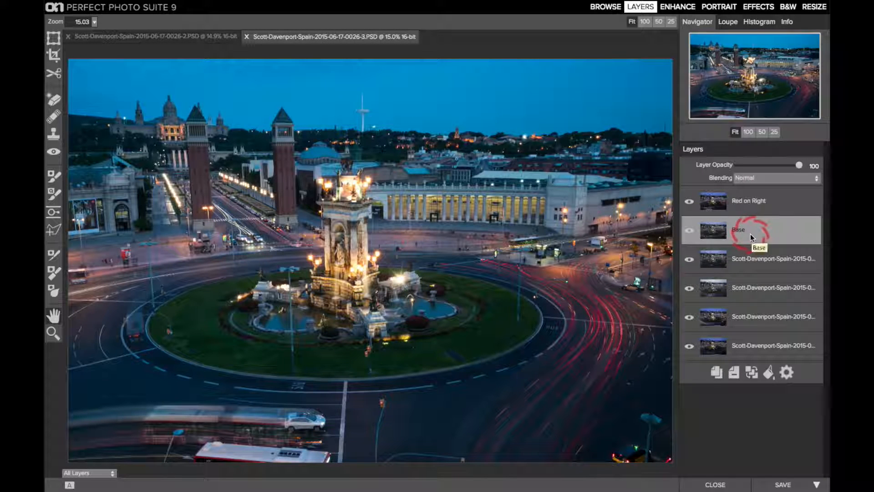
- Set the Red on Right layer's blending mode to Lighten
left_click(758, 203)
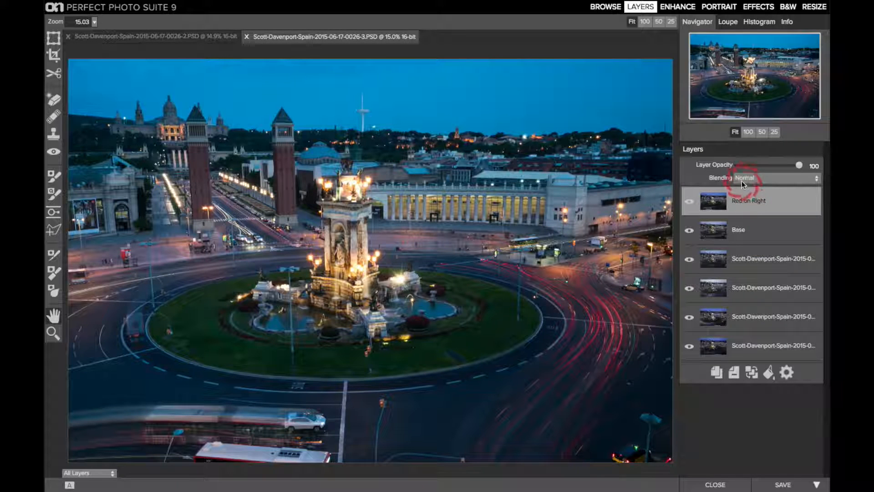
left_click(755, 179)
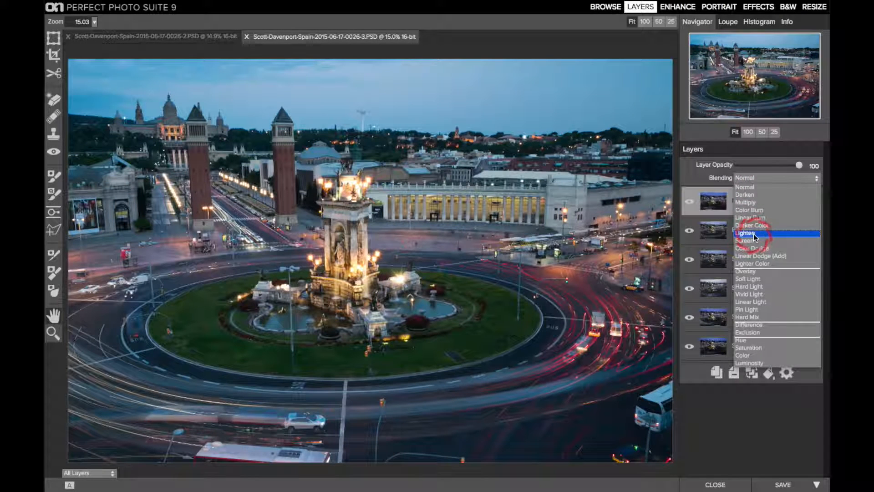
left_click(753, 233)
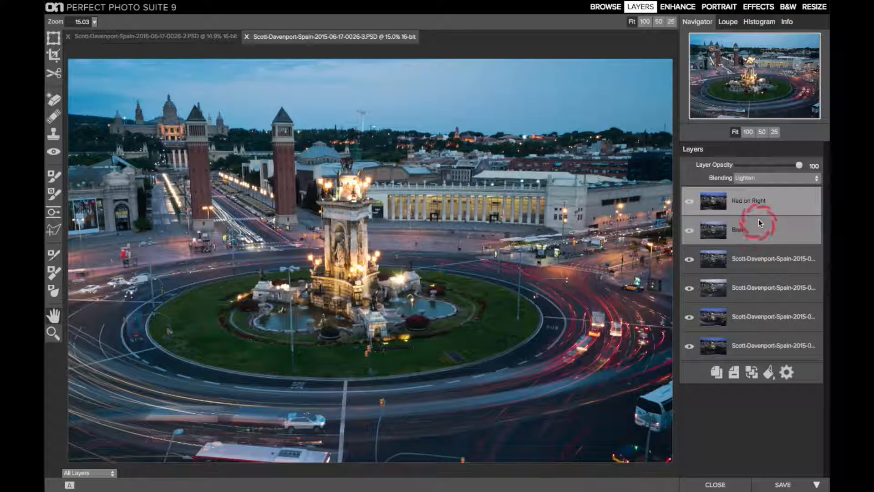
- Compare the Red on Right layer in Normal mode with the Base layer, and restore its Lighten blending
left_click(748, 180)
left_click(749, 188)
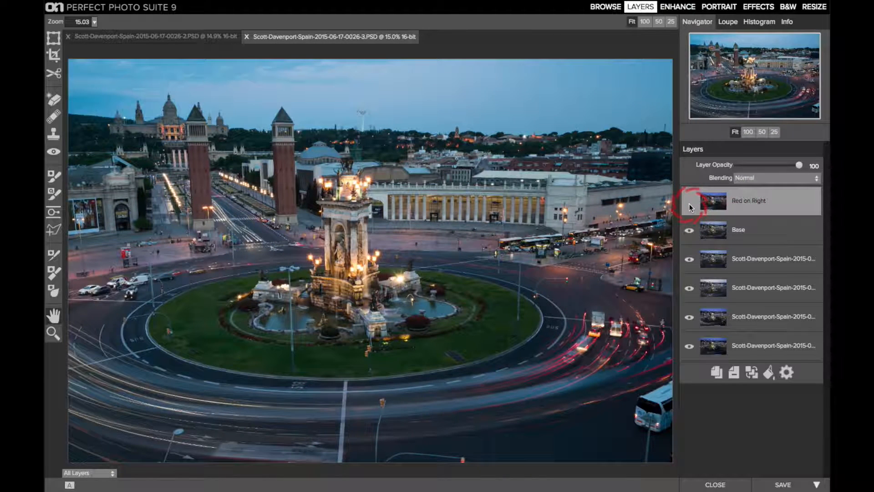
left_click(689, 204)
left_click(748, 180)
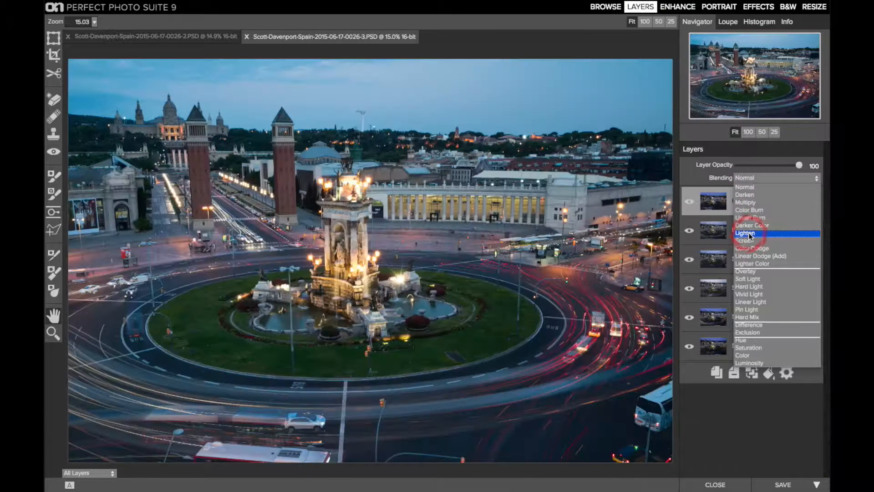
left_click(750, 234)
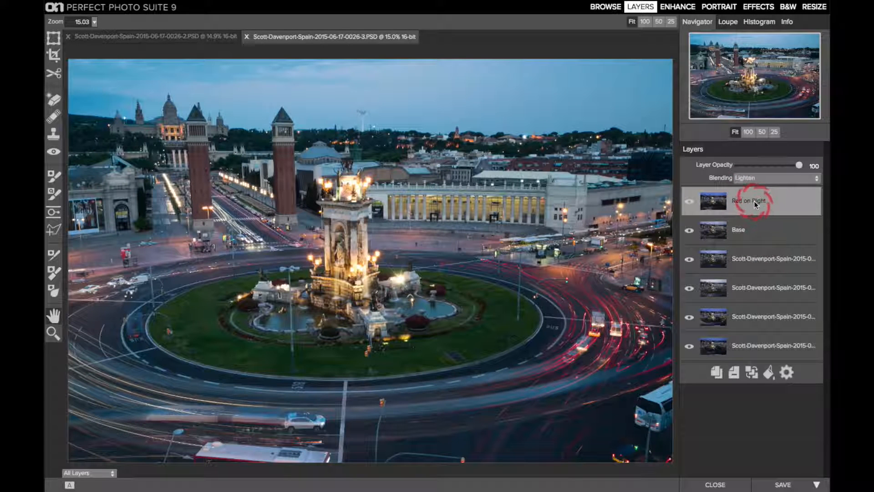
- Compare the composite with and without the Red on Right layer, checking the red trails, street lights, cars and bus
left_click(742, 233, "shift")
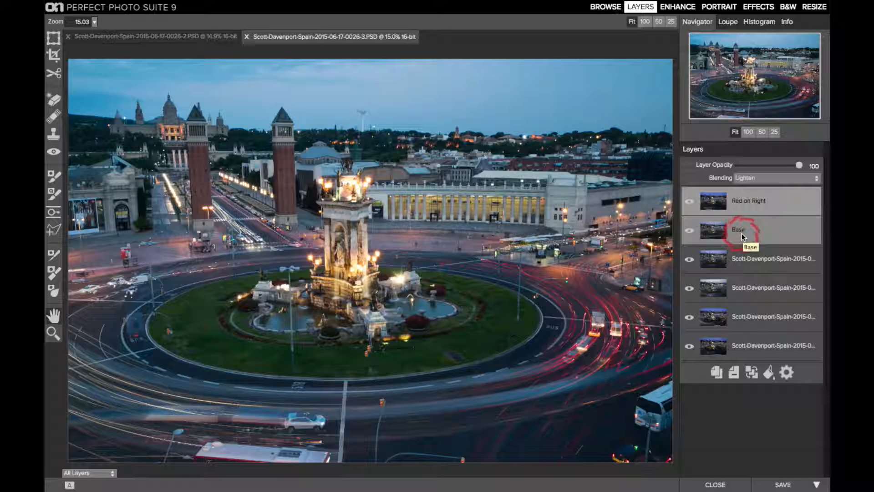
left_click(693, 205)
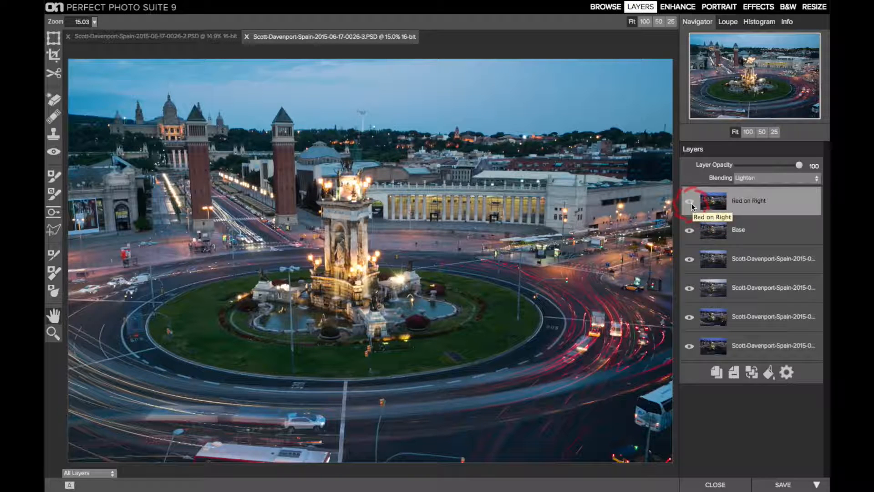
left_click(692, 203)
left_click(691, 203)
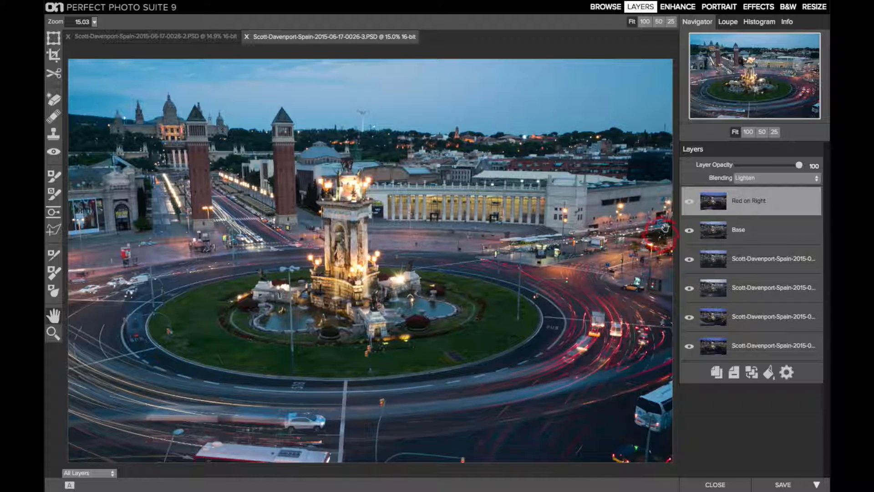
left_click(689, 203)
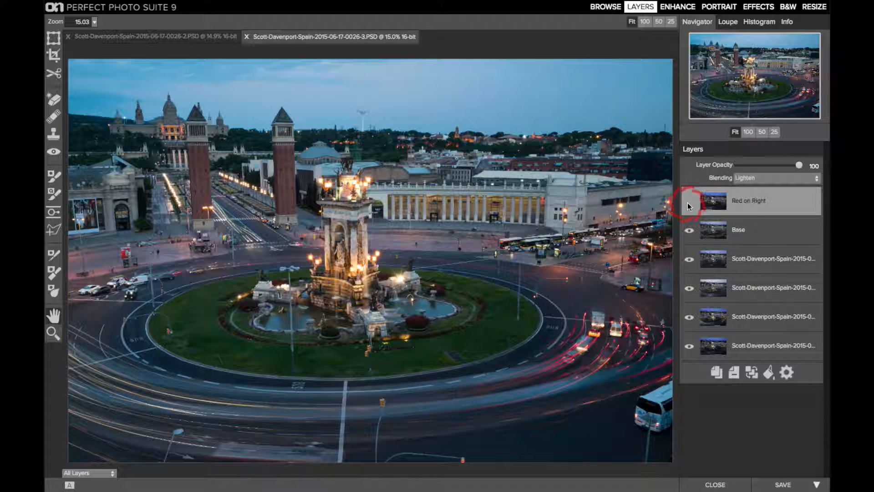
left_click(688, 203)
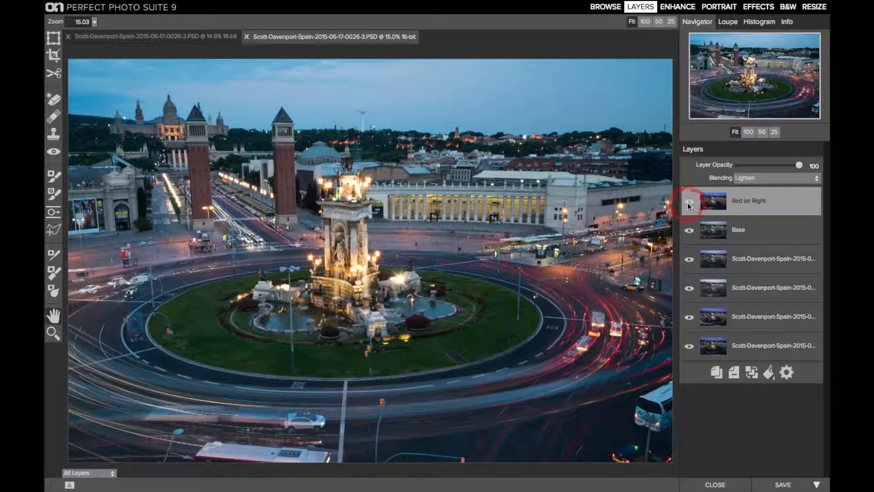
left_click(688, 203)
left_click(687, 203)
left_click(688, 203)
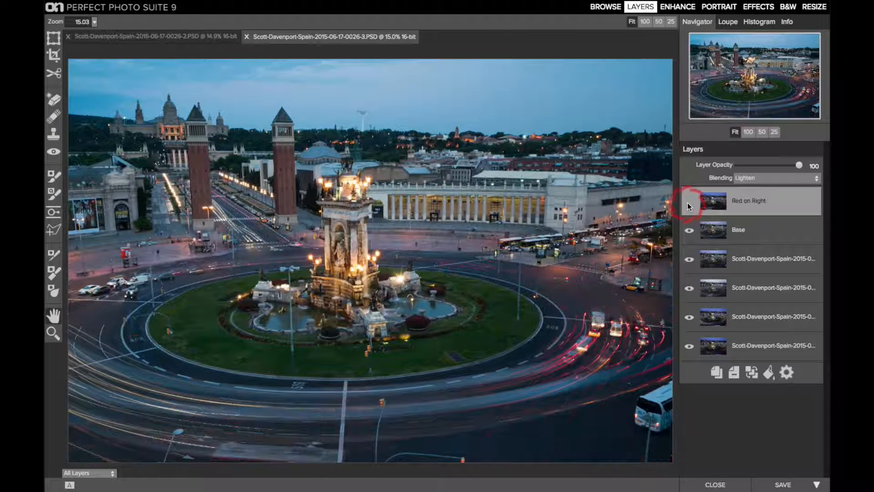
left_click(688, 203)
left_click(688, 204)
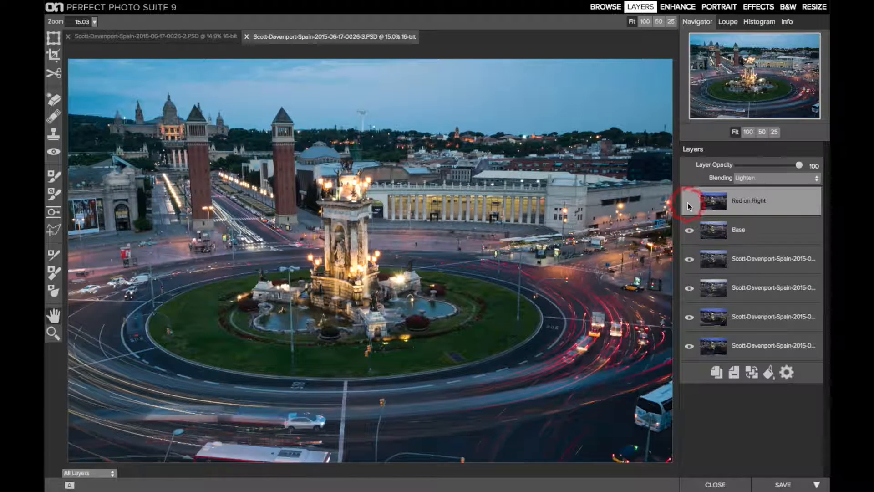
left_click(687, 204)
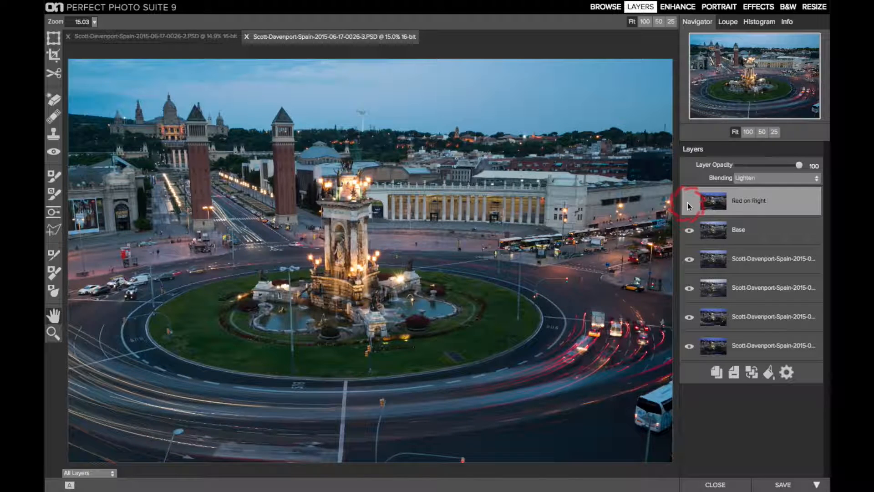
left_click(688, 203)
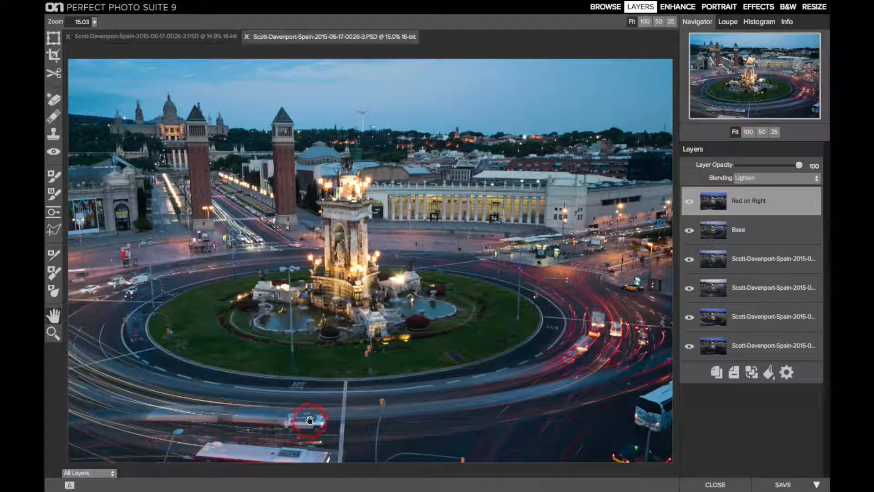
left_click(693, 203)
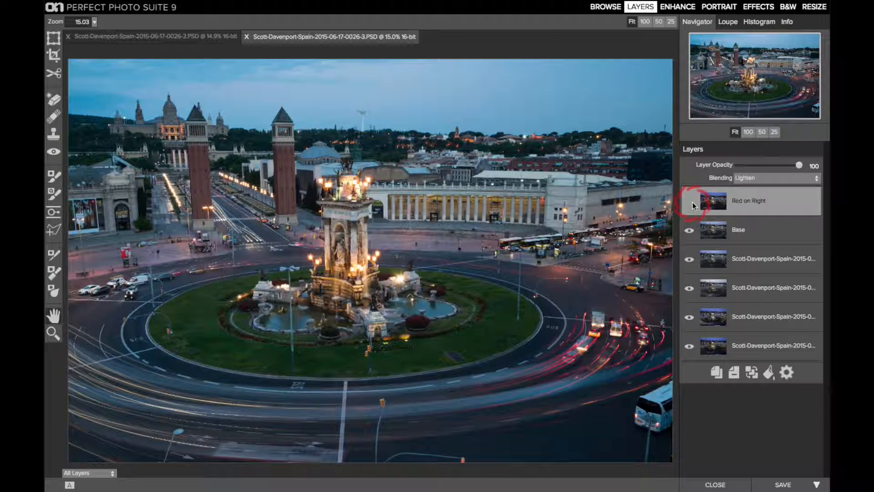
- Show the Red on Right layer and paint out its white car and the bus's front with a size 500, feather 45 masking brush
left_click(693, 202)
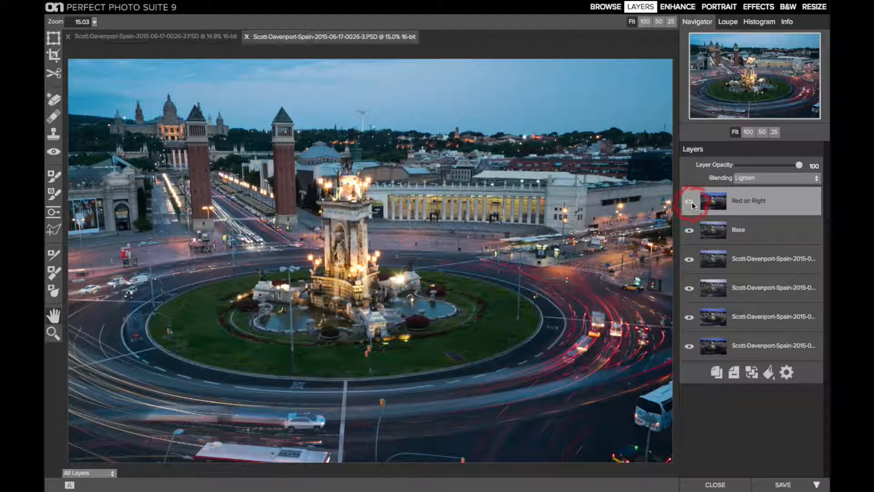
left_click(53, 182)
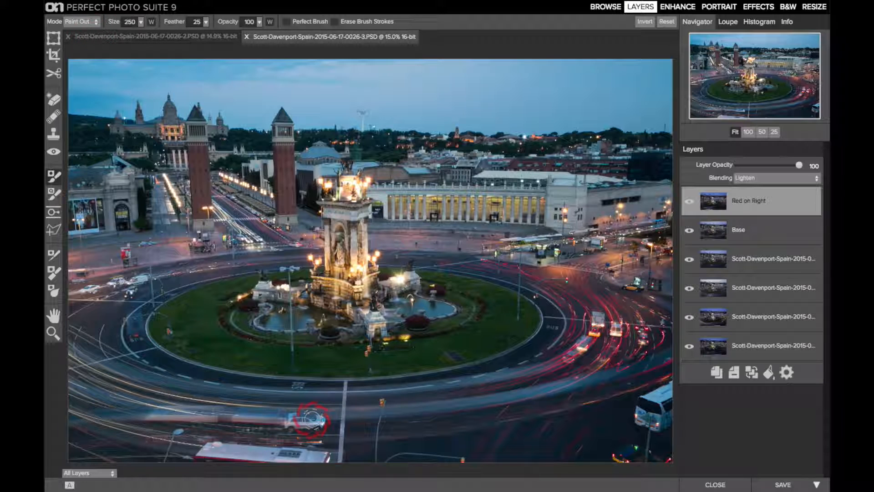
key("bracketright")
key("bracketright")
key("bracketright")
key("bracketright")
key("bracketright")
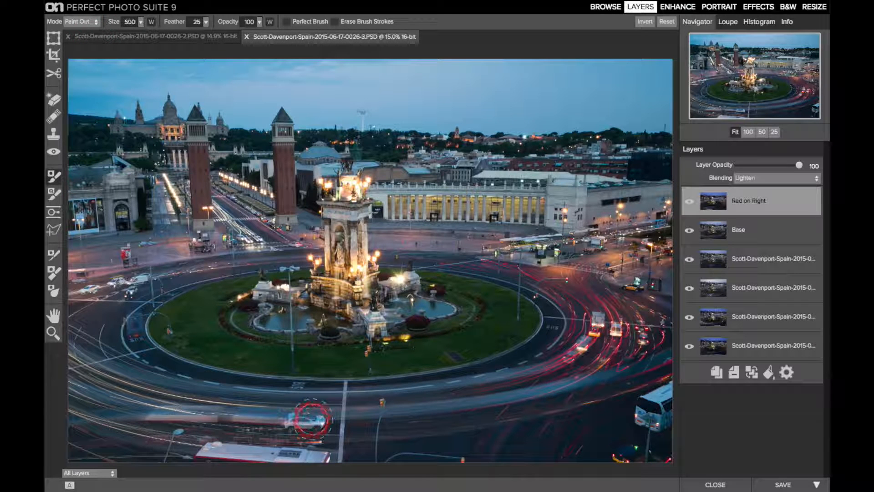
key("shift+bracketright")
key("shift+bracketright")
key("shift+bracketright")
key("shift+bracketright")
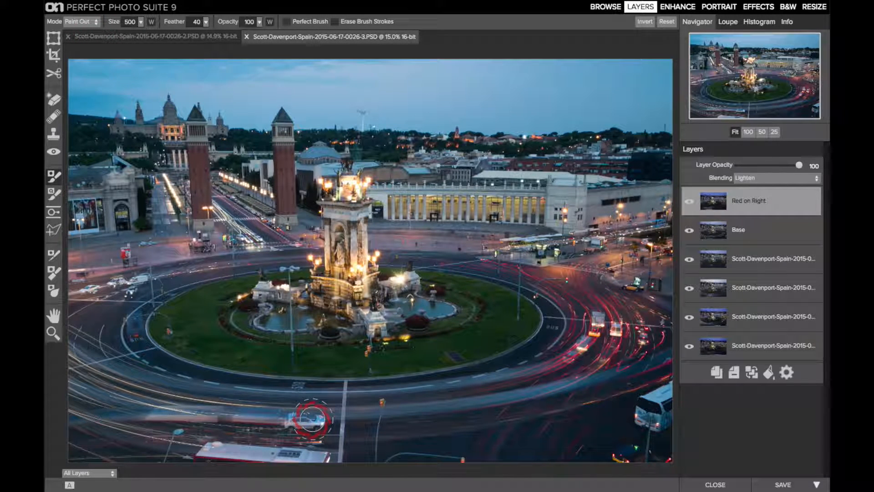
mouse_move(323, 416)
left_mouse_down()
mouse_move(81, 426)
mouse_move(104, 429)
mouse_move(91, 440)
mouse_move(98, 450)
mouse_move(198, 449)
left_mouse_up()
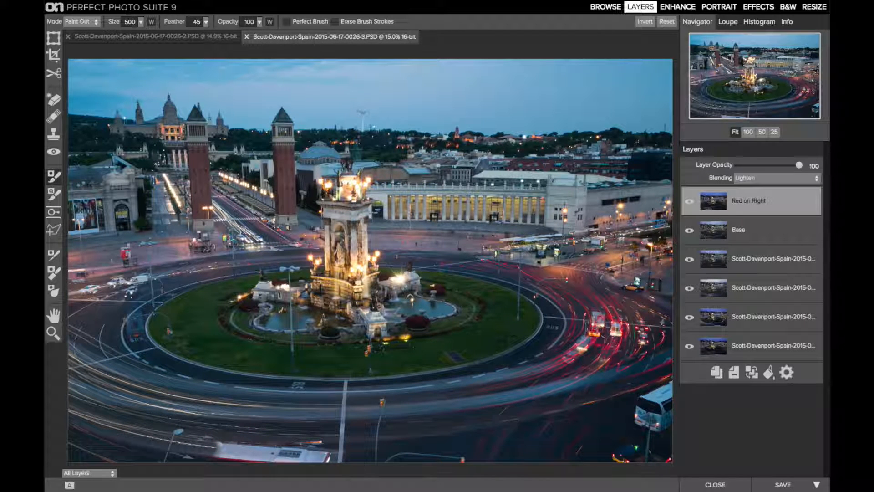
- Compare the composite with and without the masked Red on Right layer, and merge that layer into Base
left_click(689, 201)
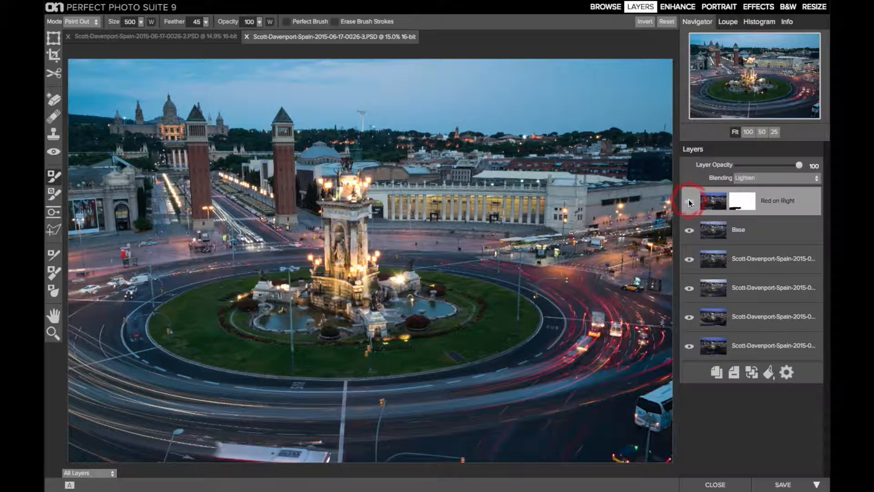
left_click(689, 200)
left_click(689, 200)
left_click(688, 201)
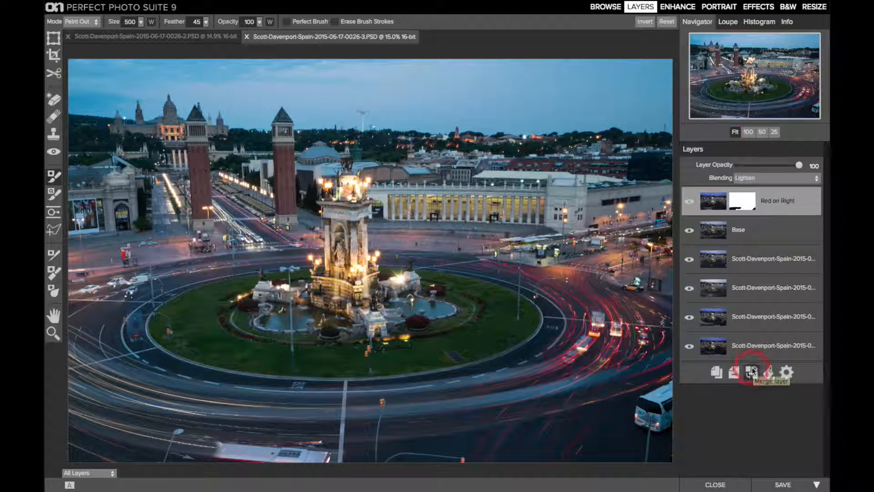
key("super+e")
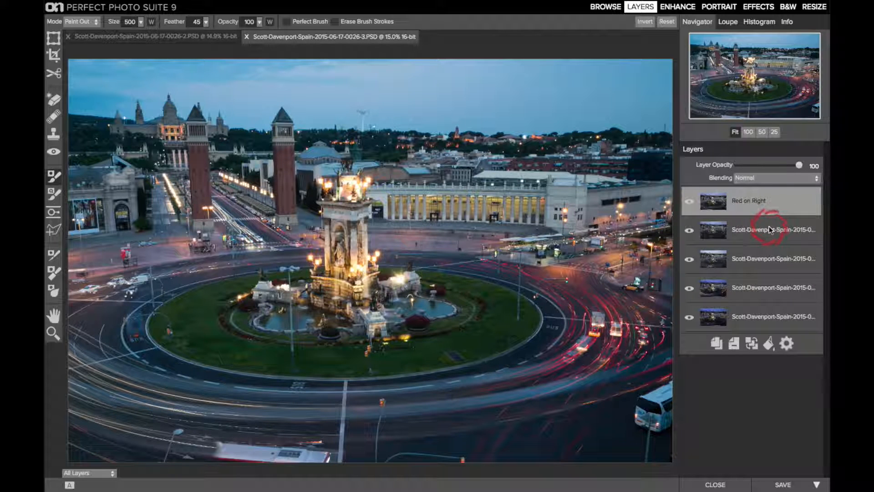
- Move the photo layer directly below Red on Right above it and try Lighten as its blending mode
left_click(694, 201)
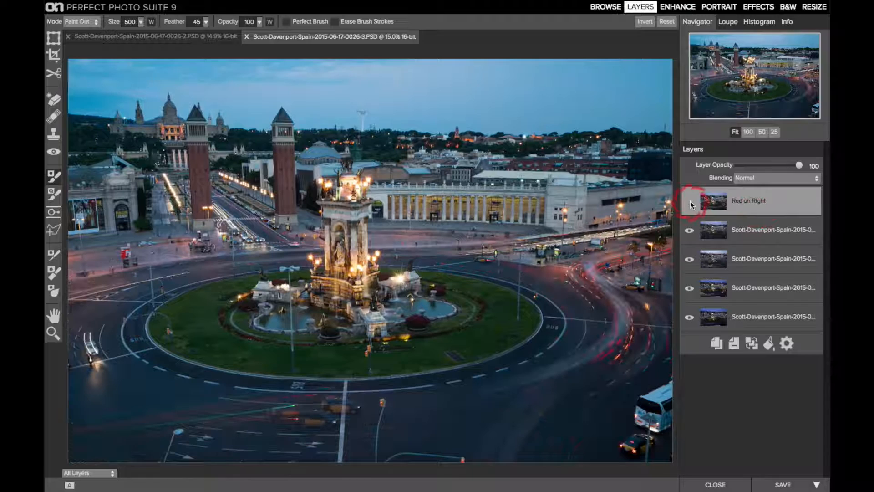
left_click(738, 233)
left_click_drag(739, 233, 749, 190)
left_click(749, 178)
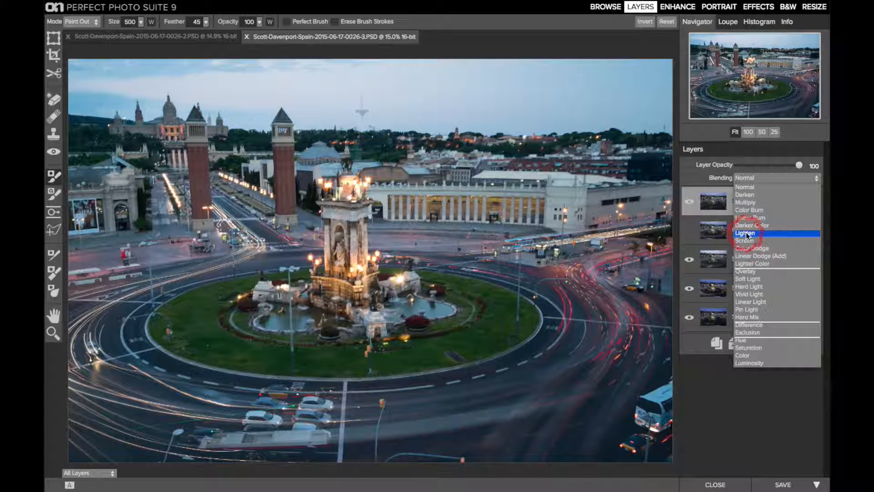
left_click(690, 230)
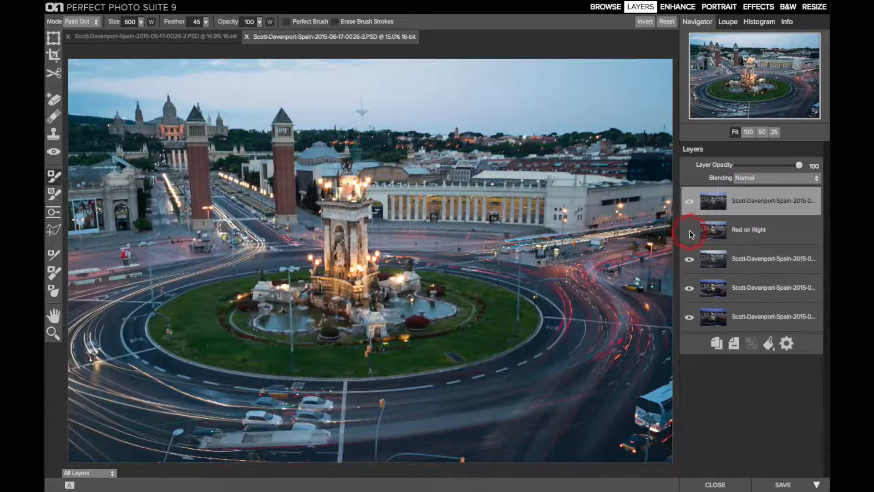
left_click(690, 230)
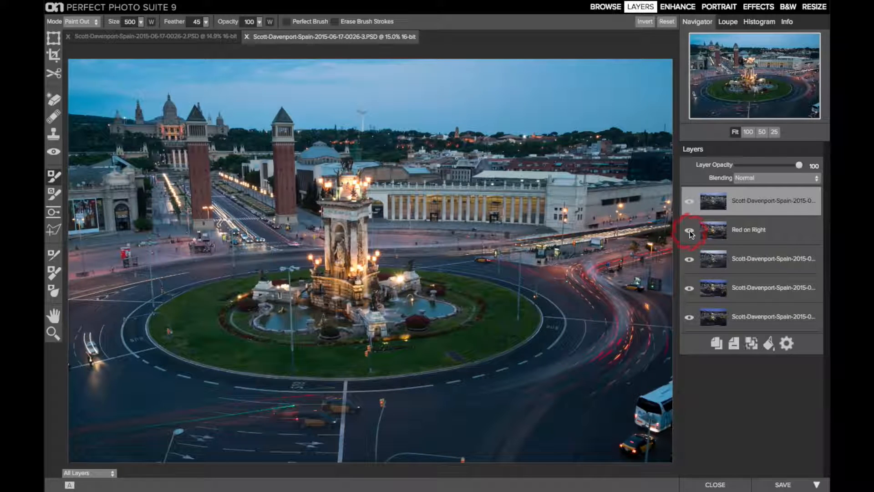
- Switch to the PSD ending in 0026-2, select its bottom layer and turn off the Retouched layer's Perfect Effects
left_click(152, 45)
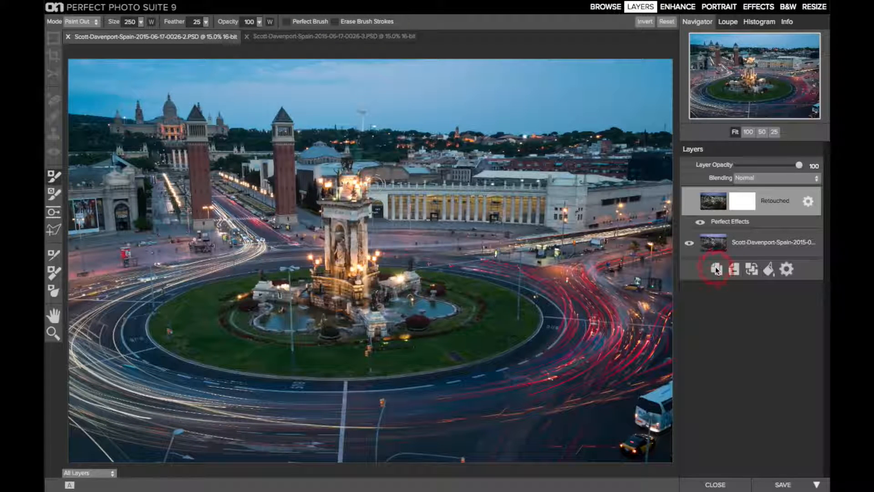
left_click(748, 243)
left_click(716, 270)
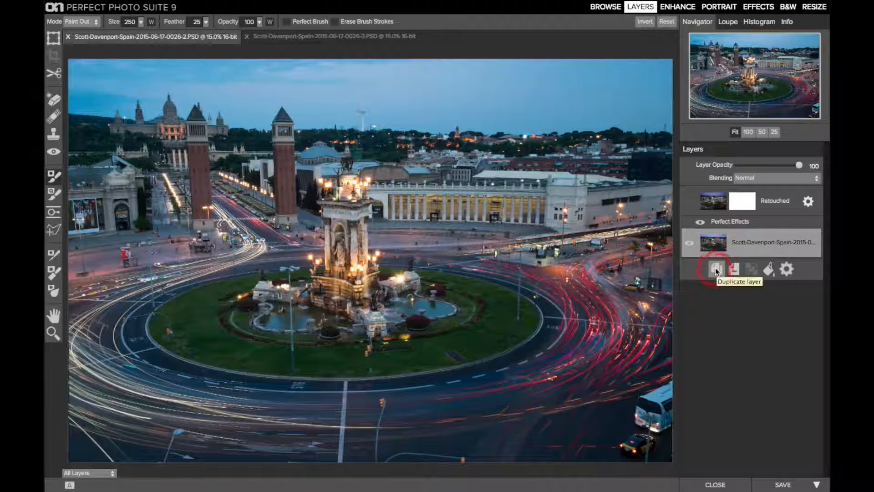
left_click(706, 208)
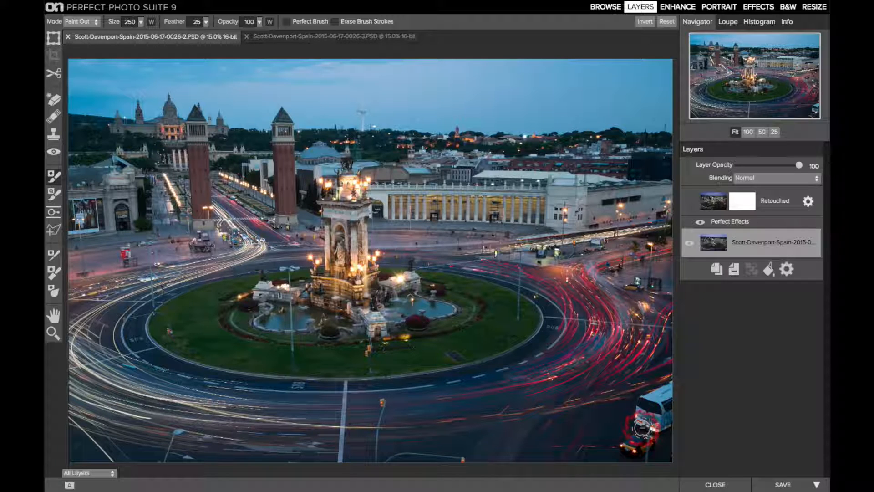
left_click(701, 223)
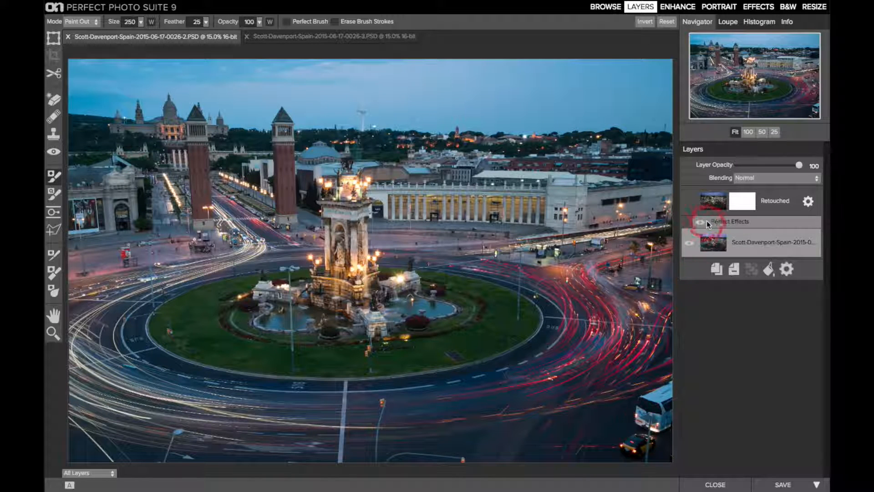
- Compare the image with and without the Retouched layer, examining the road around the bus and black car and the retouching tools
left_click(690, 204)
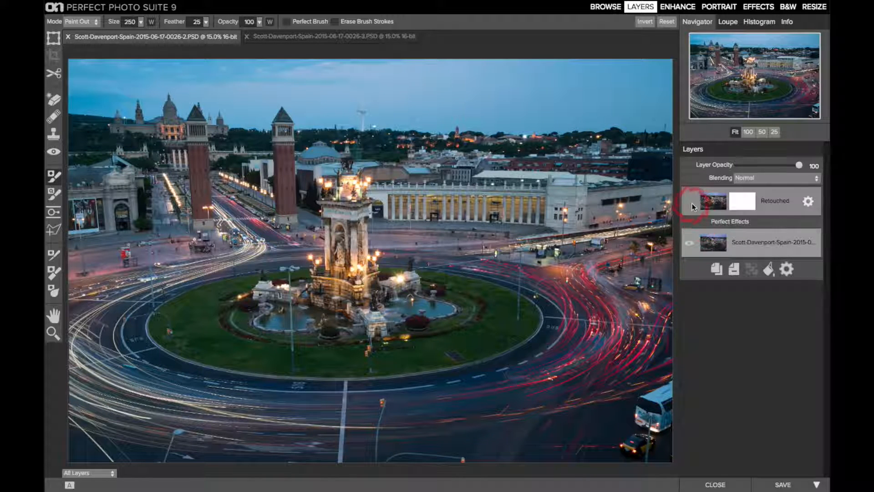
left_click(690, 203)
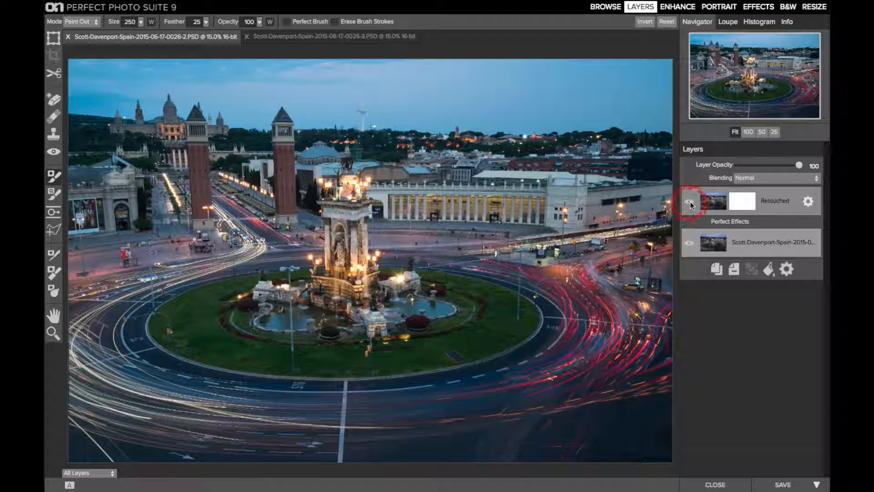
left_click(690, 203)
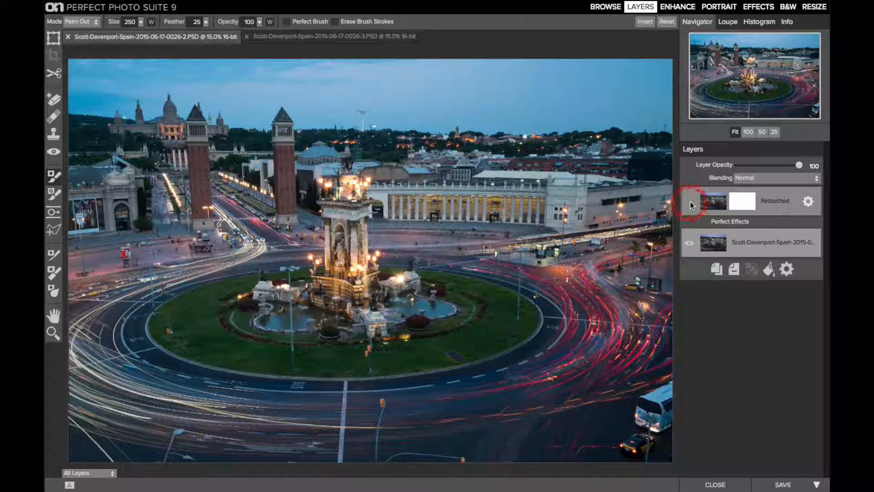
left_click(690, 201)
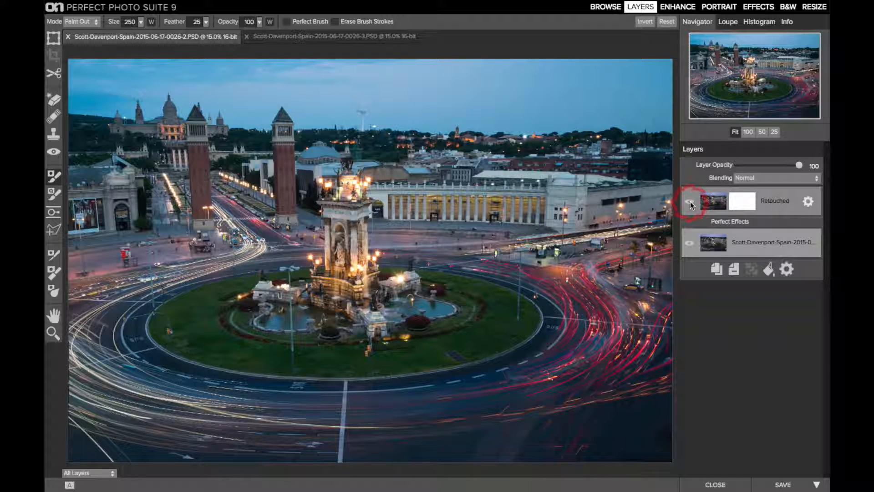
left_click(58, 110)
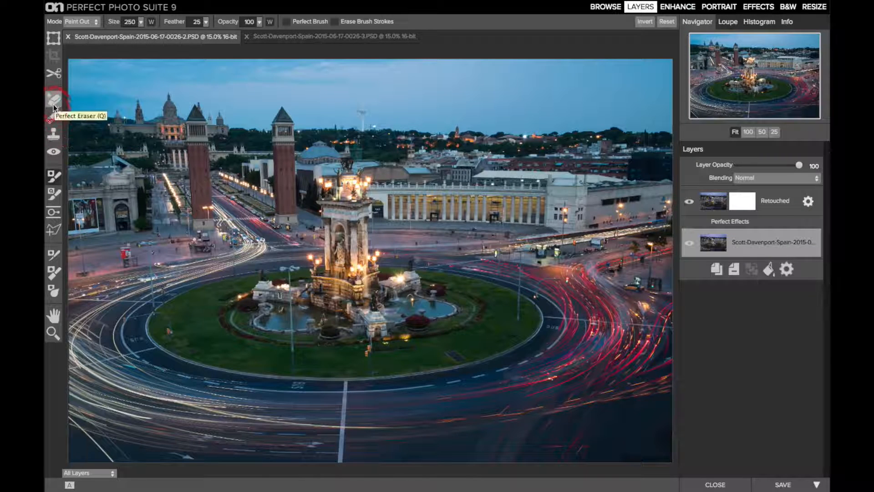
left_click(54, 132)
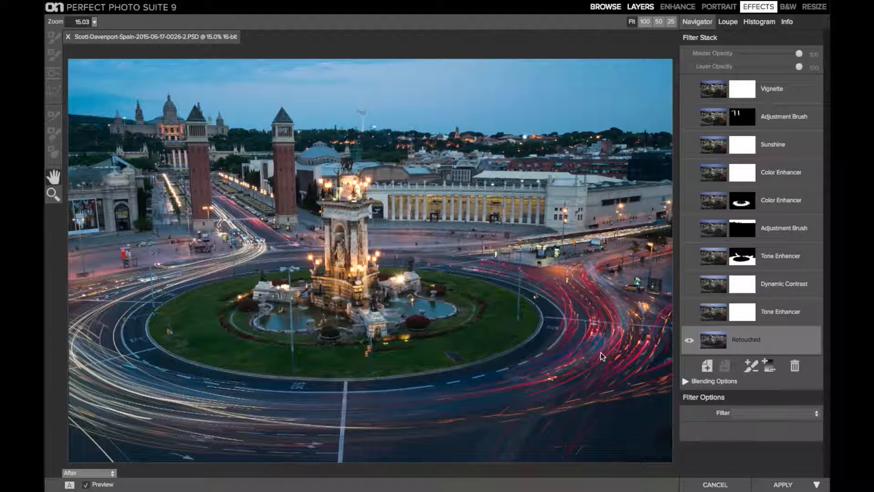
- Turn on the Tone Enhancer filter directly above Retouched and review its Blue, Red and Green channel curves
left_click(778, 315)
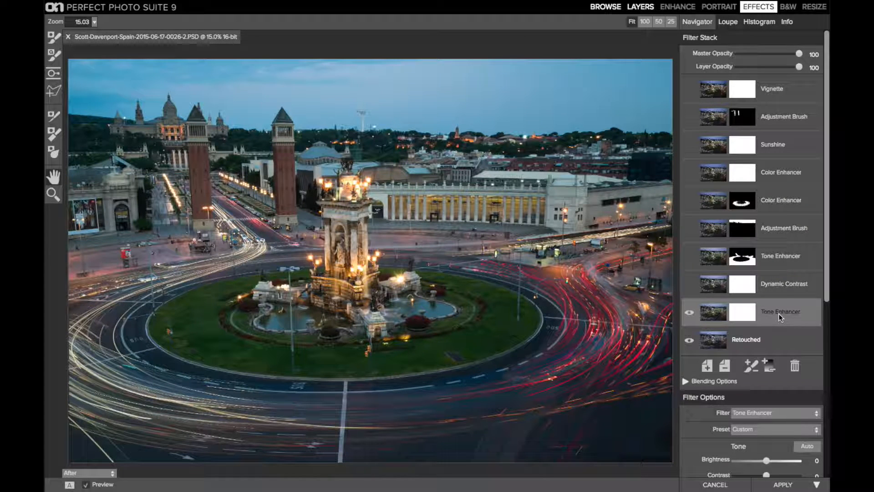
scroll(778, 313, "down", 8)
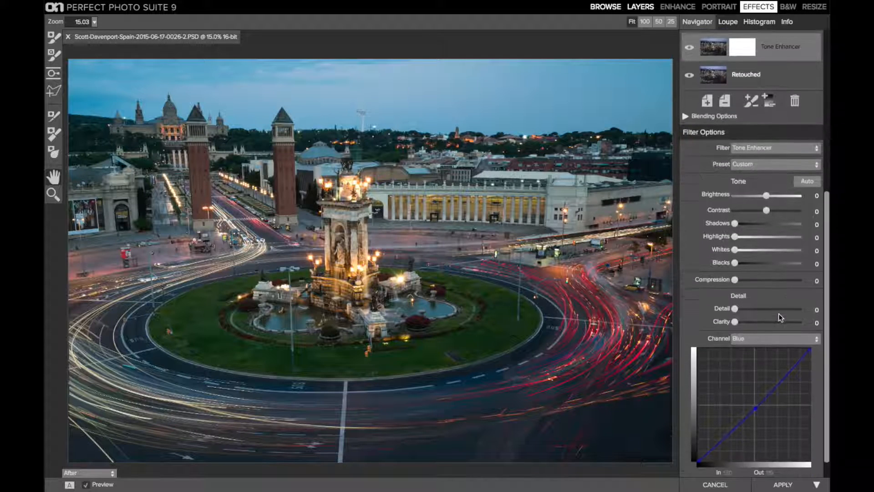
scroll(778, 313, "down", 1)
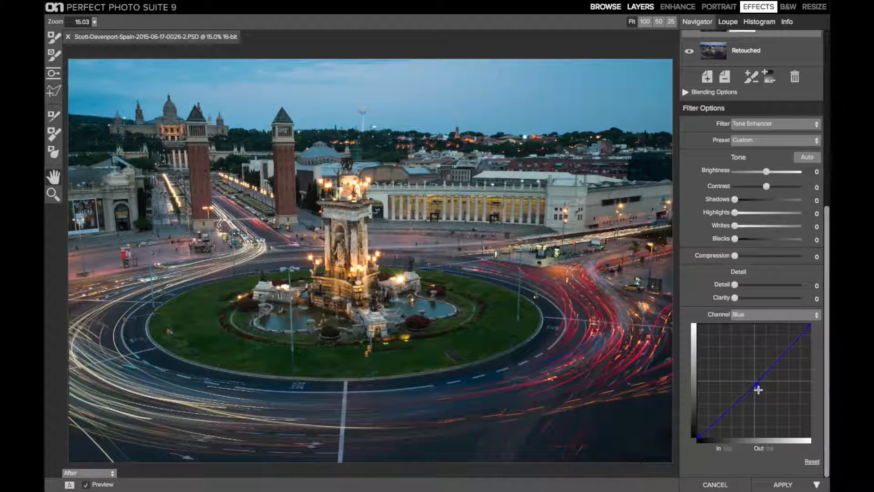
left_click(761, 315)
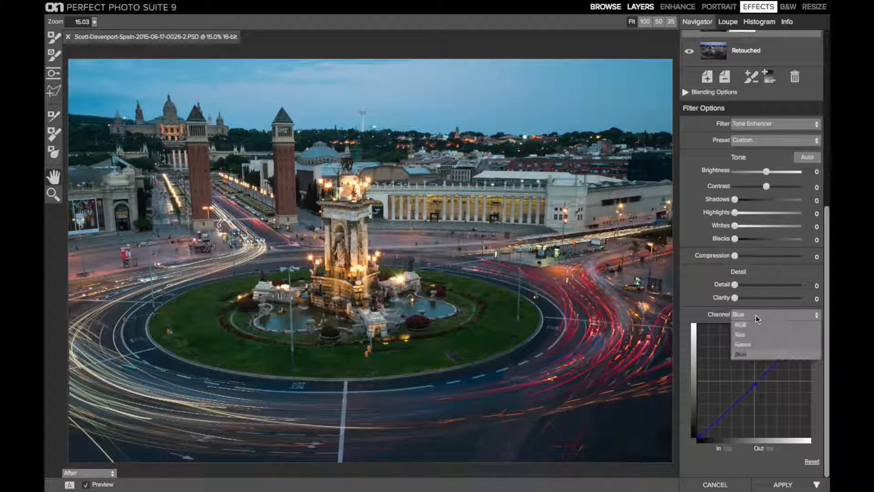
left_click(754, 336)
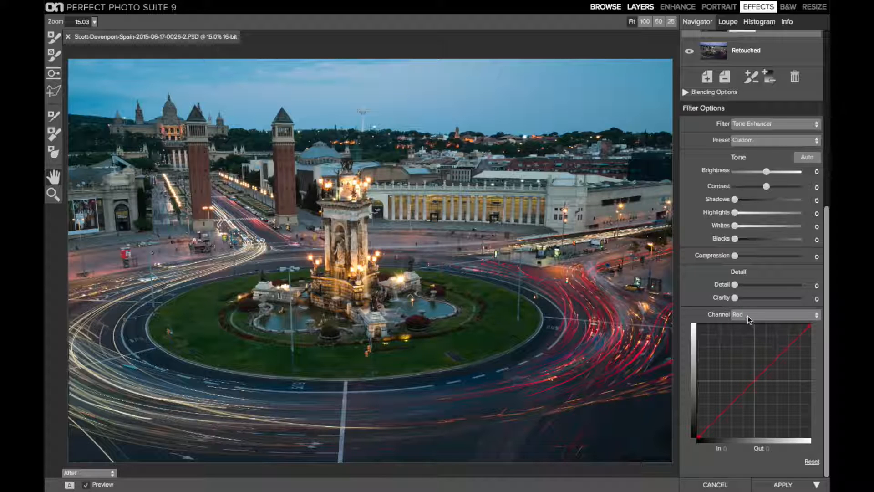
left_click(751, 315)
left_click(749, 346)
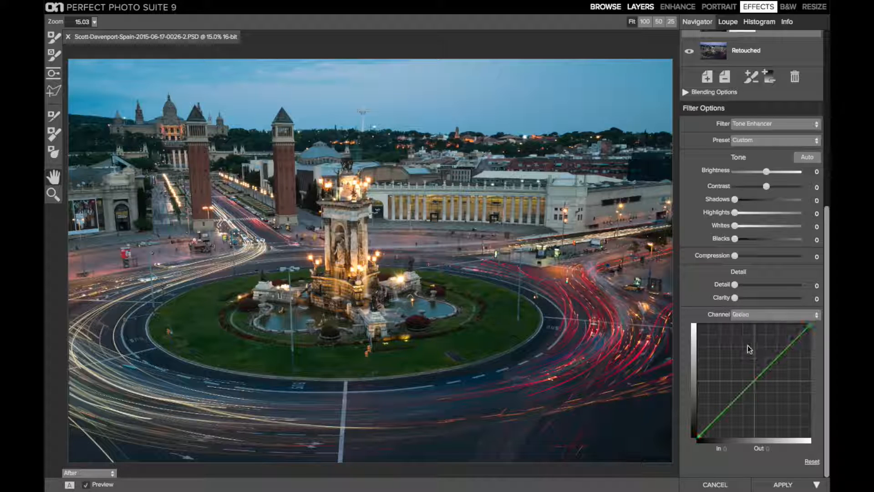
scroll(750, 349, "up", 5)
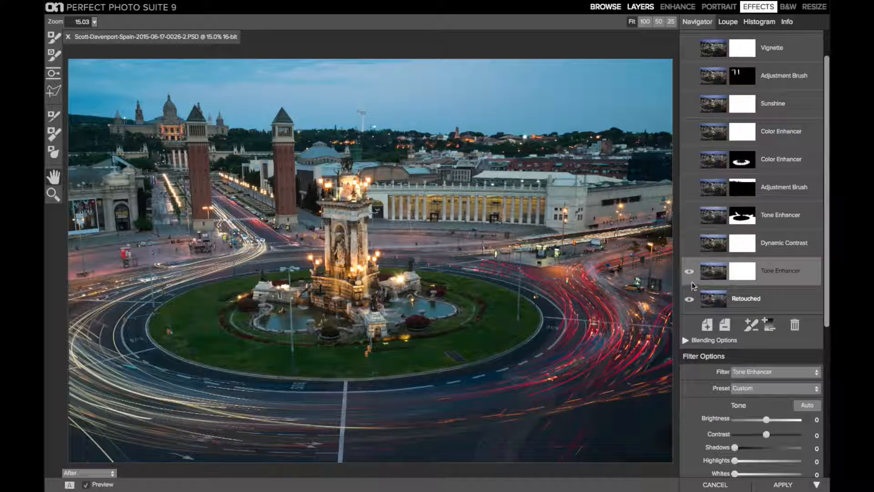
- Compare the photo with and without the Tone Enhancer filter directly above Retouched
left_click(690, 273)
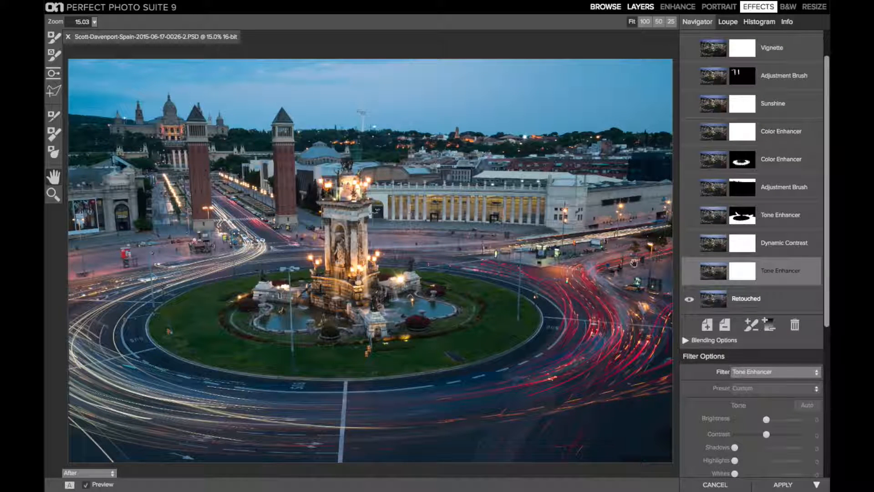
left_click(688, 272)
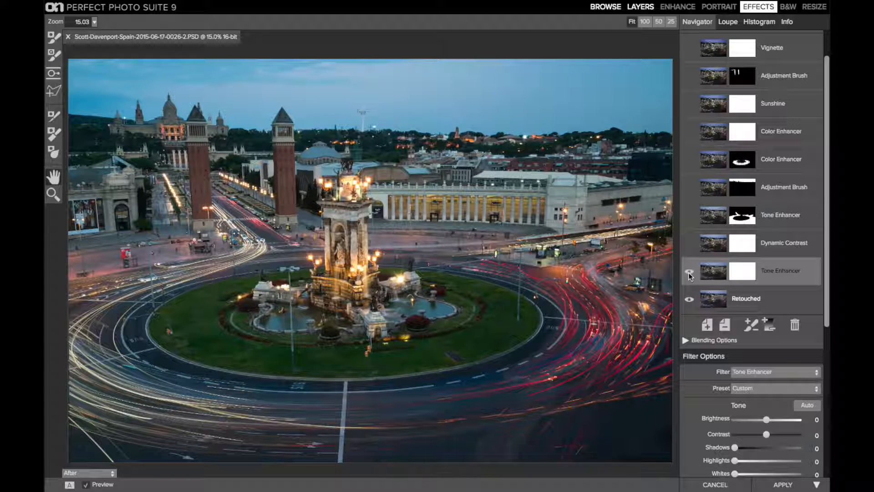
left_click(688, 272)
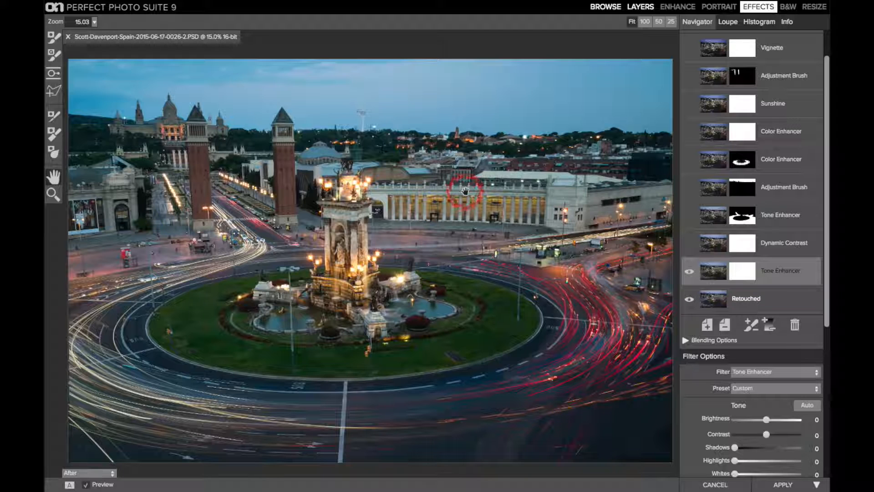
- Turn on the Dynamic Contrast filter and review its Small, Medium and Large detail settings
left_click(788, 245)
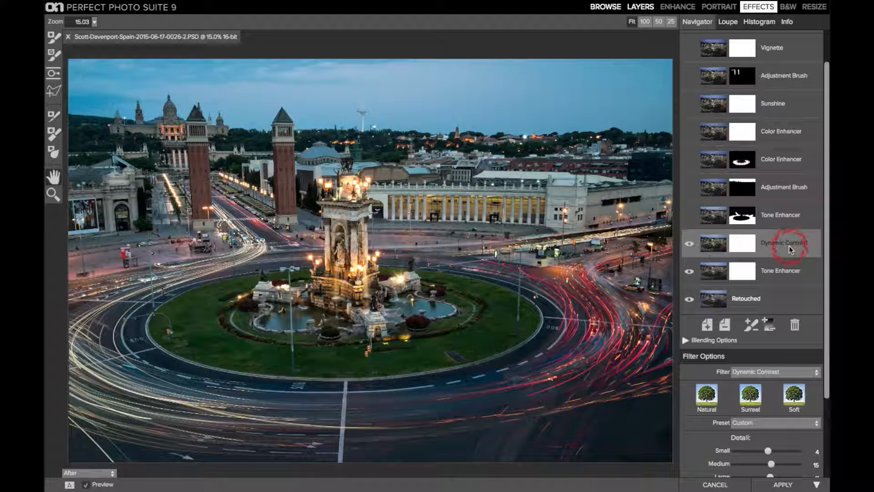
scroll(706, 395, "down", 2)
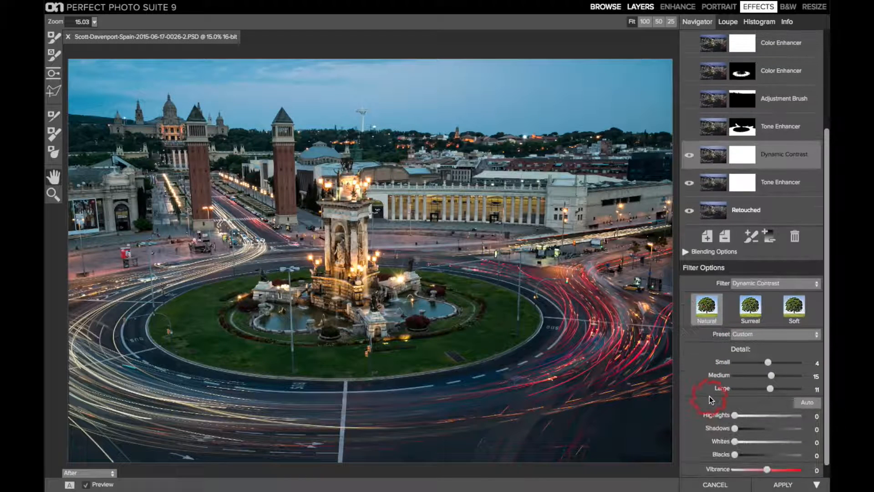
left_click(813, 364)
left_click(769, 363)
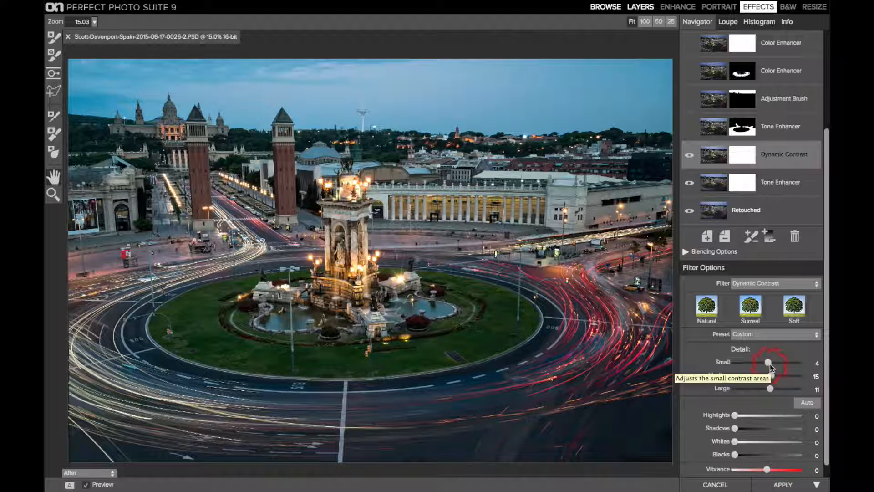
- Turn on the masked Tone Enhancer filter directly above Dynamic Contrast and compare the photo with and without it
left_click(770, 388)
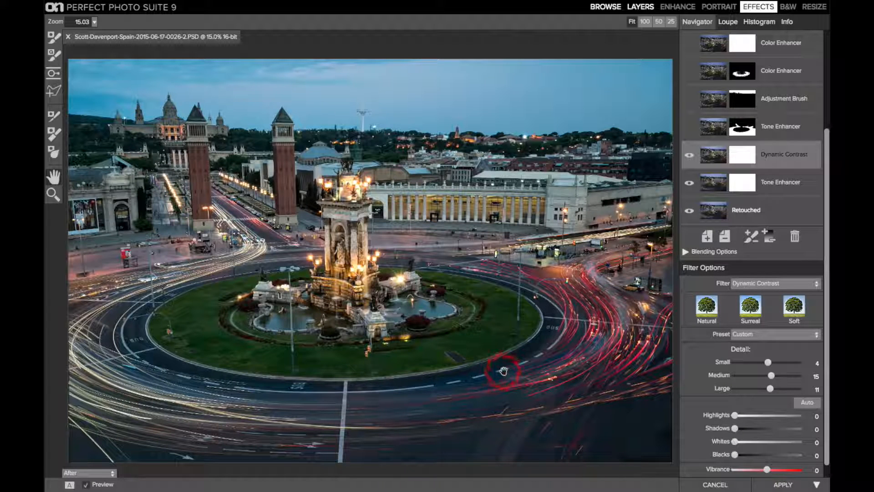
left_click(780, 129)
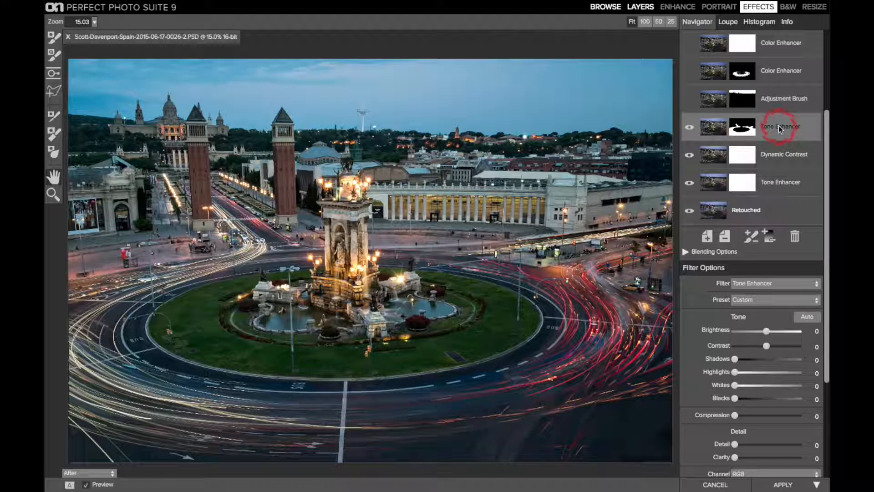
left_click(739, 127)
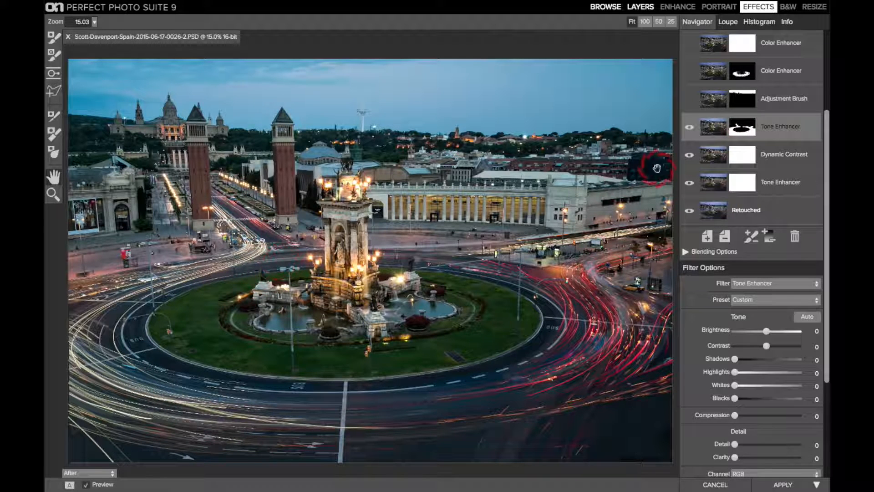
left_click(689, 129)
left_click(689, 129)
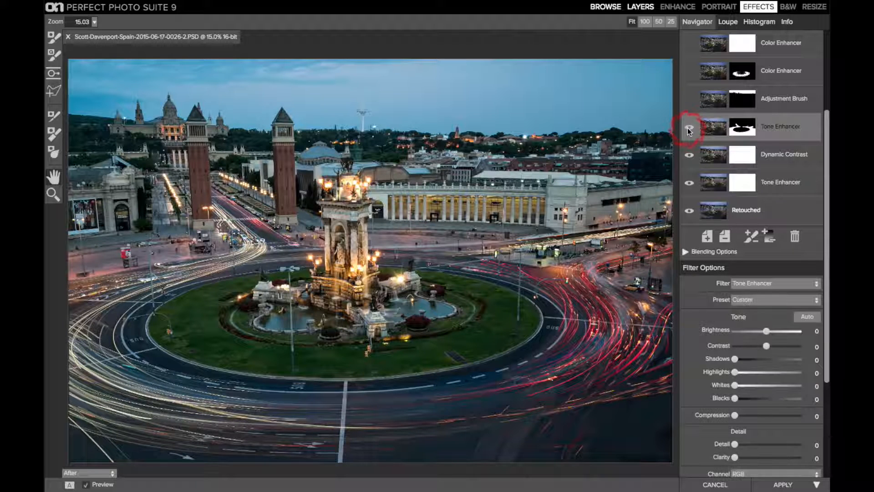
- Review the RGB curve and its shadow control points in the masked Tone Enhancer filter
scroll(709, 361, "down", 5)
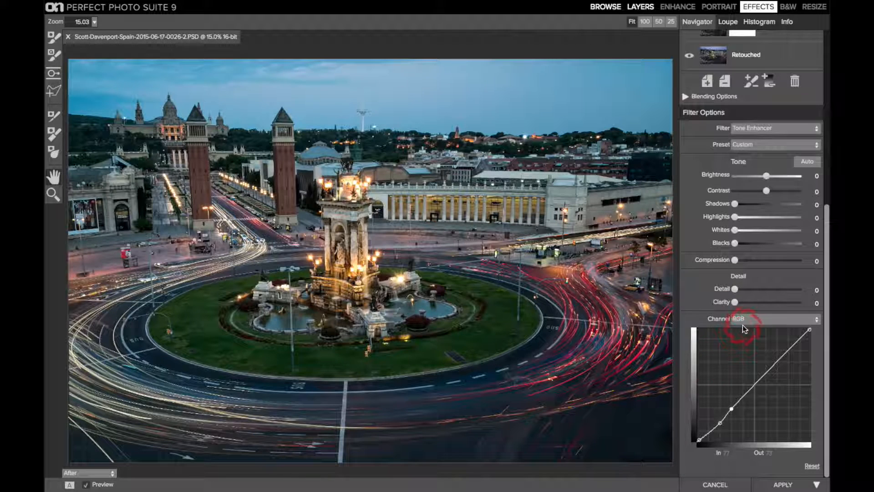
left_click(732, 409)
scroll(788, 314, "up", 10)
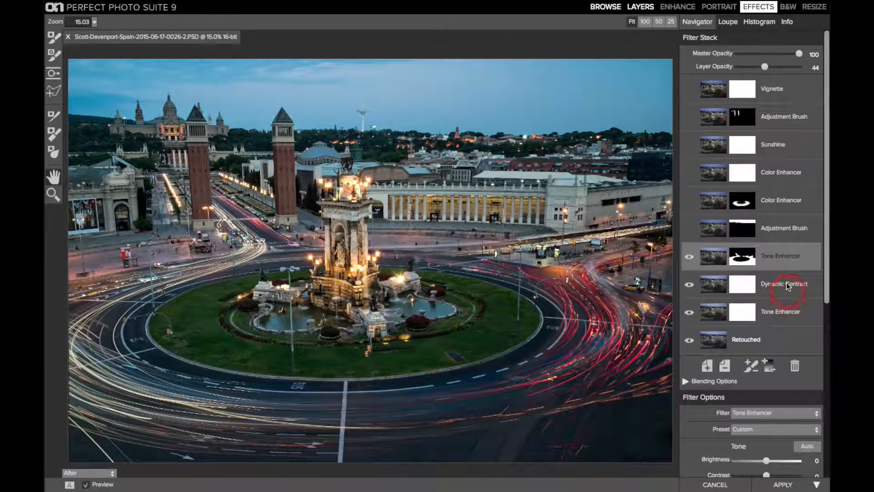
- Turn on the Adjustment Brush filter masked to the sky and review its Brightness and Warmth settings
left_click(776, 231)
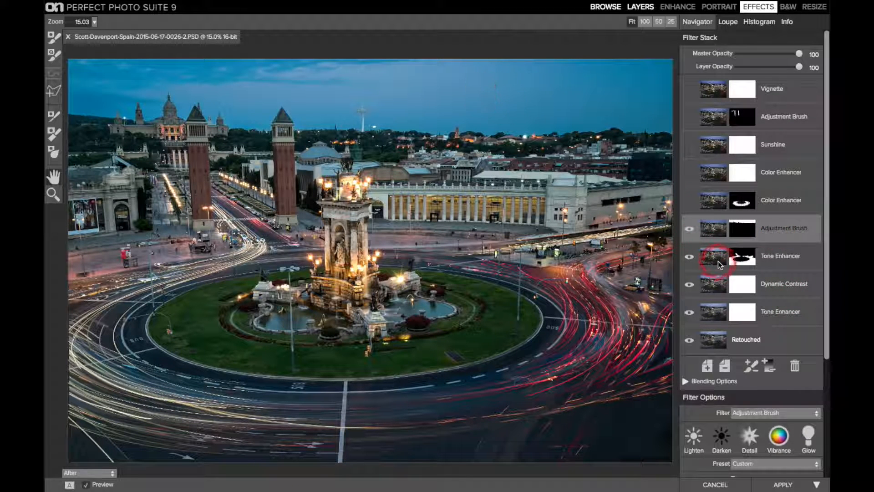
scroll(711, 233, "down", 3)
scroll(710, 233, "down", 1)
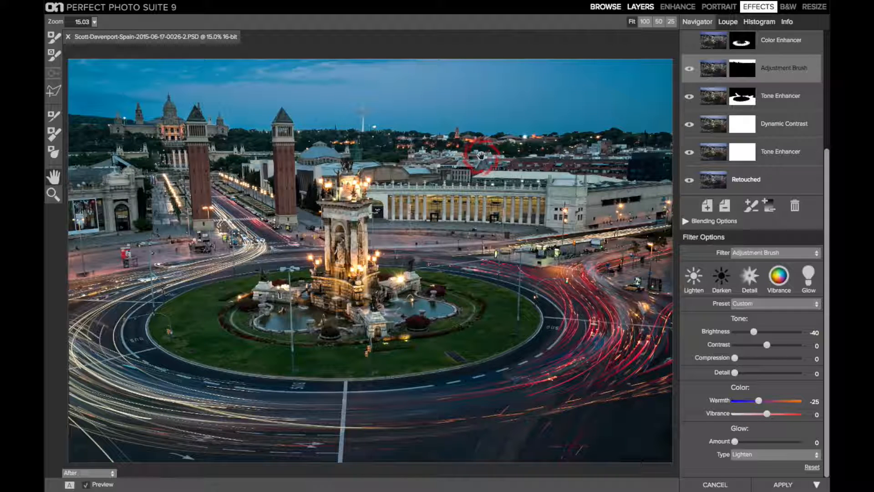
scroll(710, 157, "up", 3)
scroll(710, 158, "up", 4)
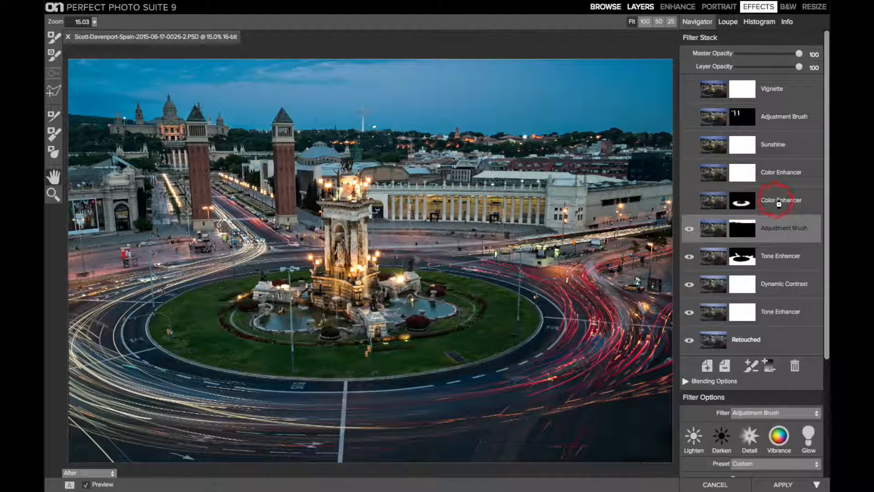
- Turn on the lower Color Enhancer filter and review its preset list and its Yellow and Green color range settings
left_click(777, 200)
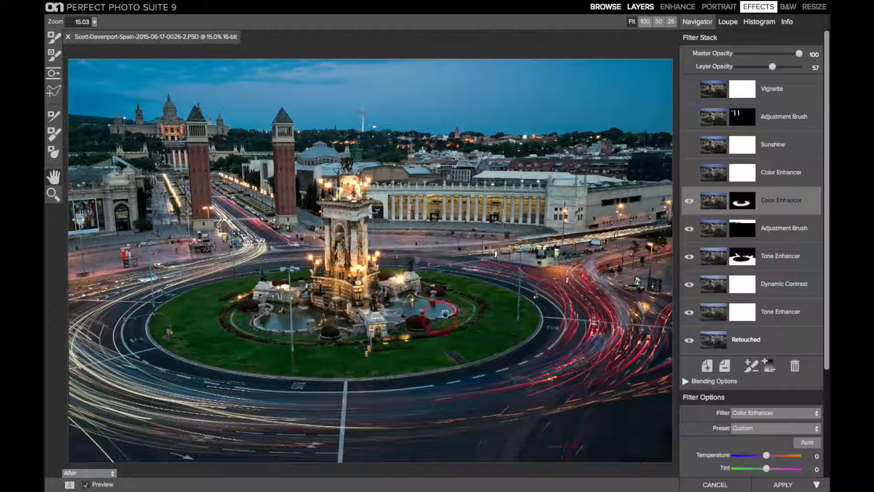
scroll(702, 271, "down", 3)
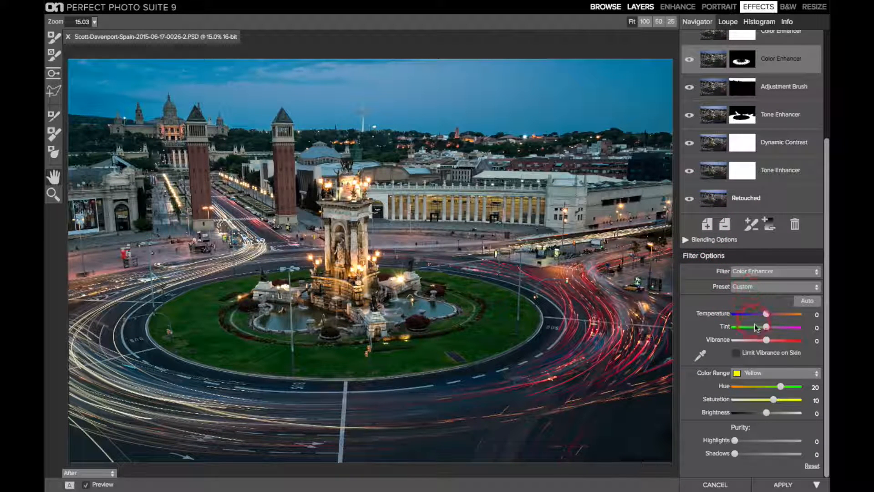
left_click(751, 287)
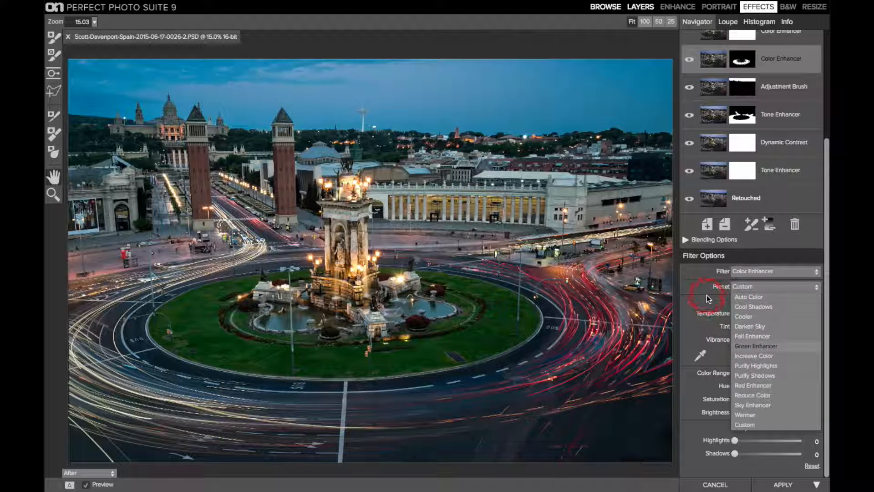
left_click(746, 289)
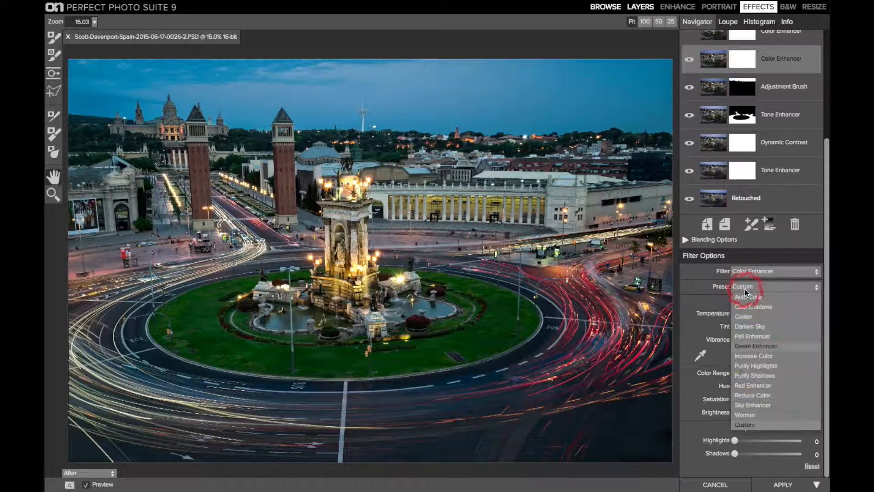
left_click(746, 290)
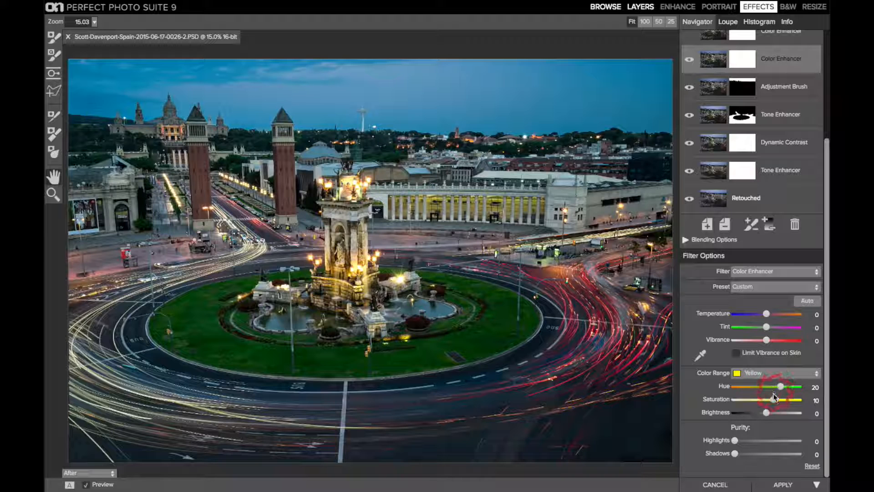
left_click(761, 373)
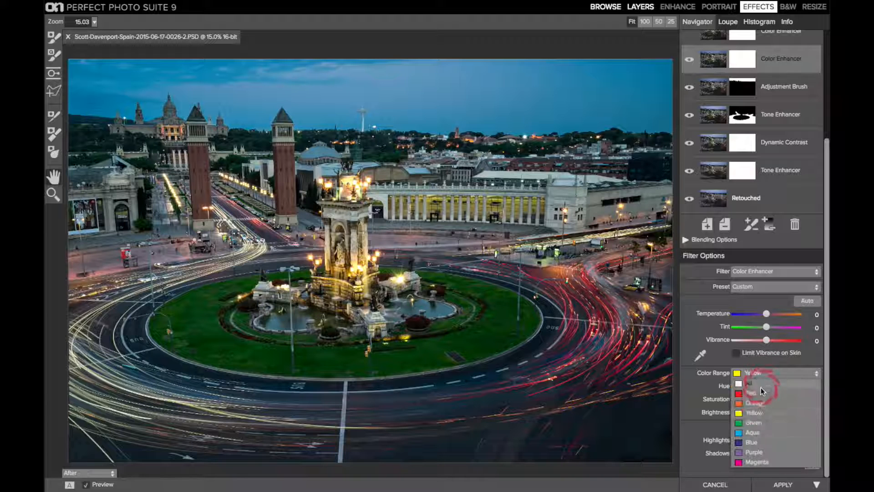
left_click(757, 412)
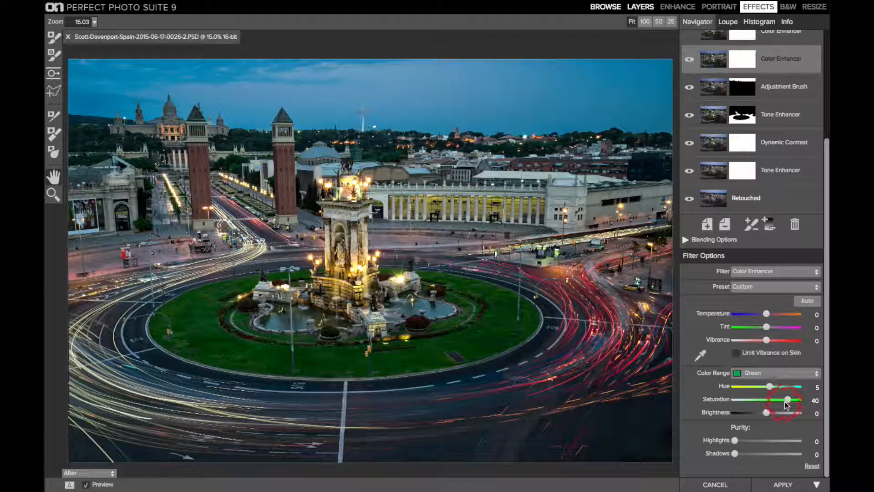
- Undo back to the masked Tone Enhancer filter, and turn the lower Adjustment Brush and lower Color Enhancer filters back on
scroll(785, 401, "up", 3)
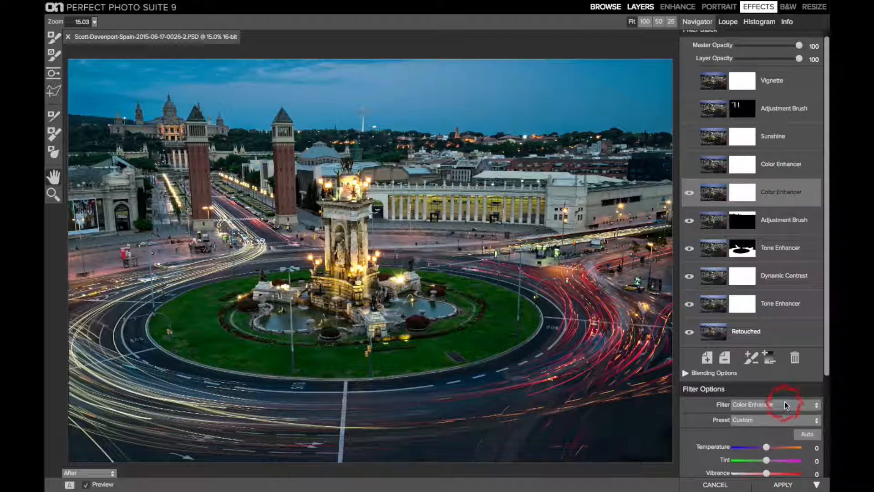
key("ctrl+z")
key("ctrl+z")
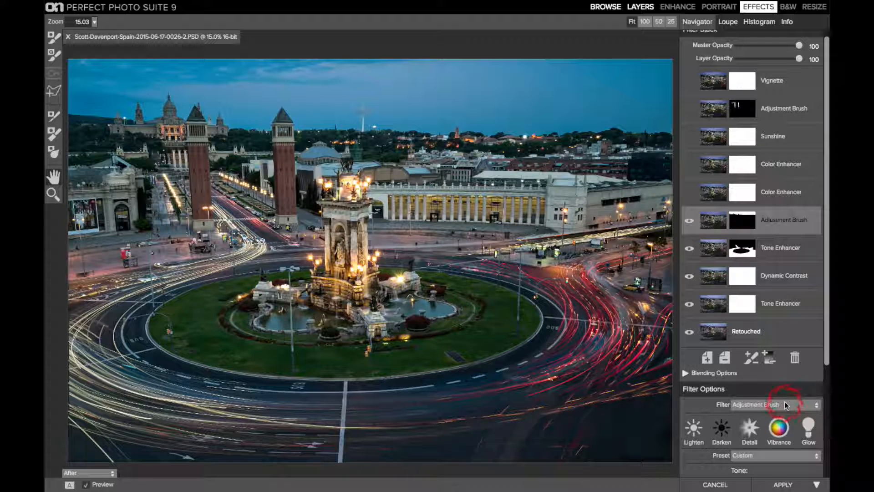
key("ctrl+z")
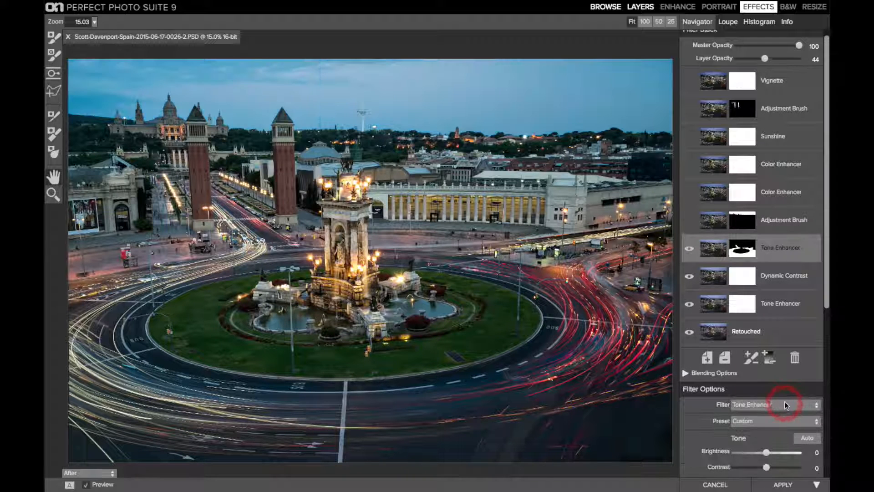
left_click(779, 221)
left_click(776, 195)
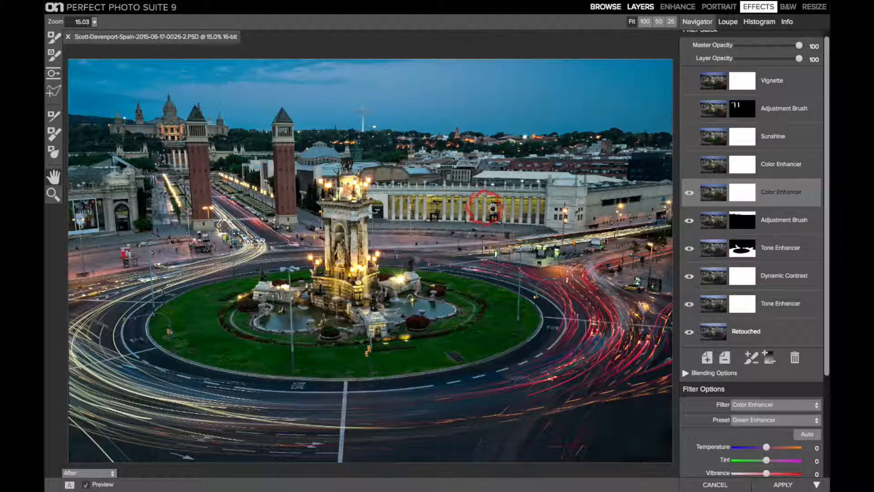
- Turn on the upper Color Enhancer filter and review its Magenta color range settings against the red light trails
left_click(781, 168)
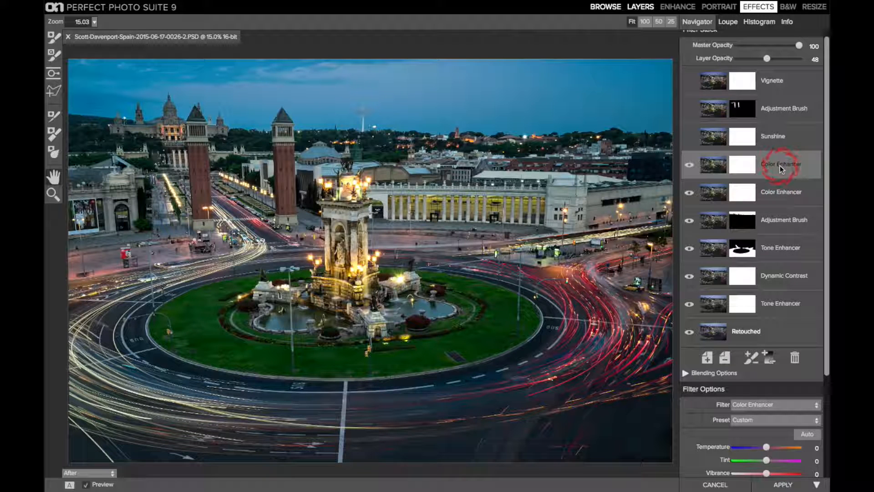
scroll(780, 168, "down", 3)
left_click(749, 354)
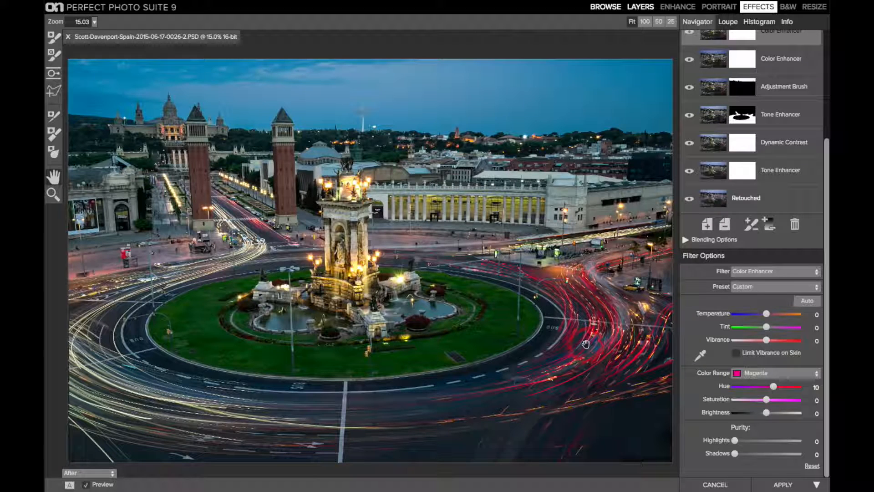
left_click(709, 302)
- Turn on the Sunshine filter and review its Amount and Warmth settings
scroll(709, 302, "up", 3)
left_click(774, 144)
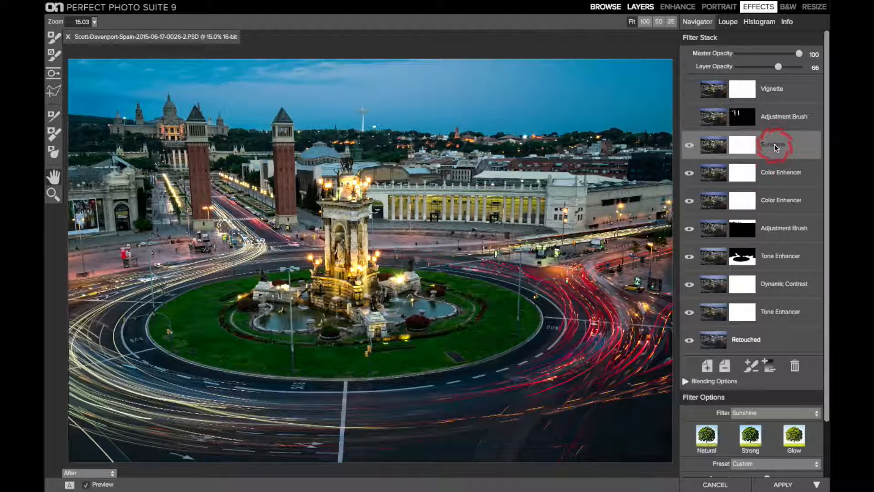
scroll(773, 181, "down", 3)
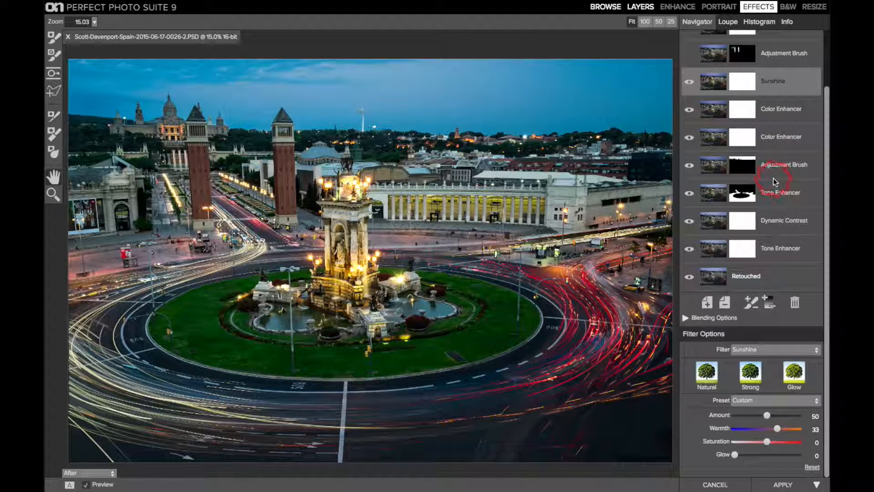
left_click(764, 375)
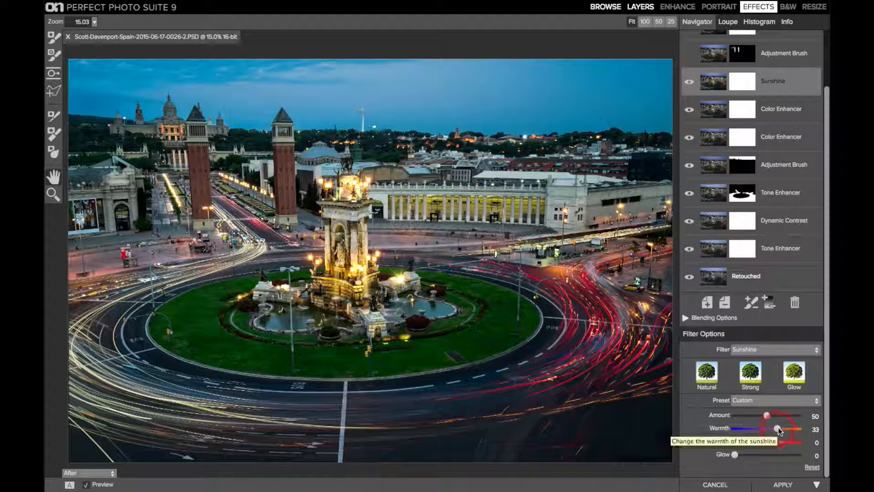
- Turn on the Adjustment Brush filter masked to the two towers and review its Detail and Warmth settings
scroll(778, 428, "up", 3)
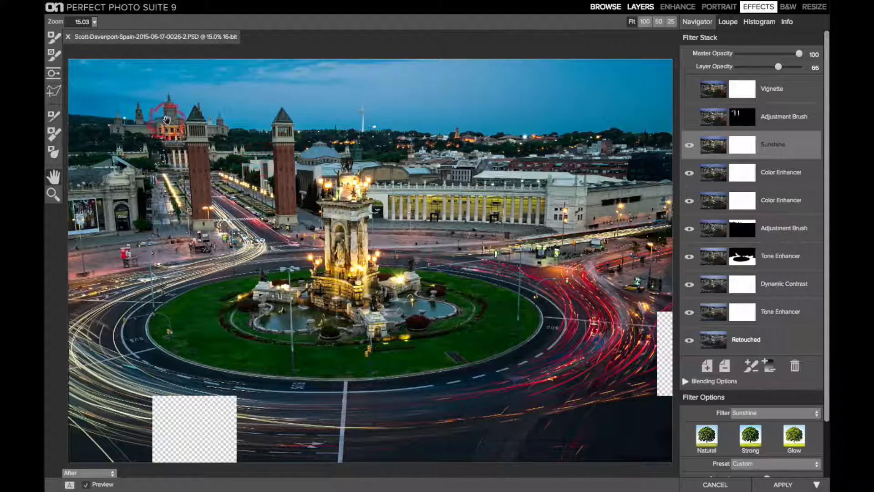
left_click(797, 120)
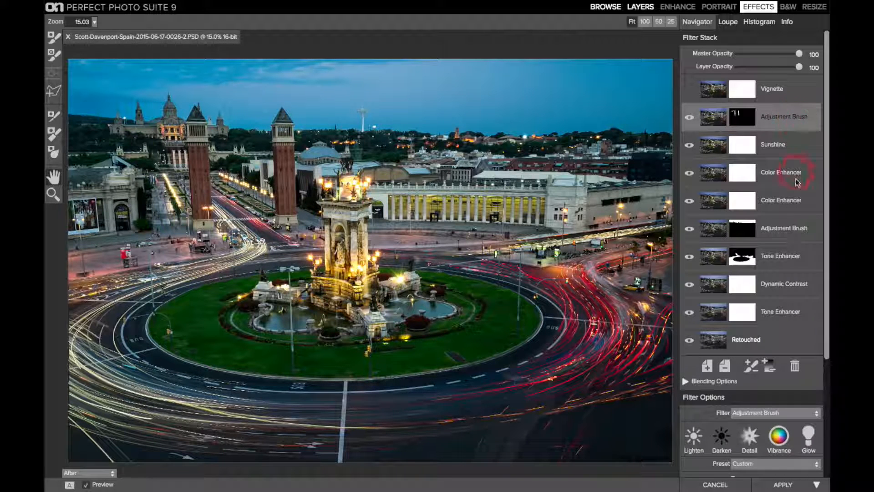
scroll(794, 250, "down", 3)
scroll(786, 280, "down", 1)
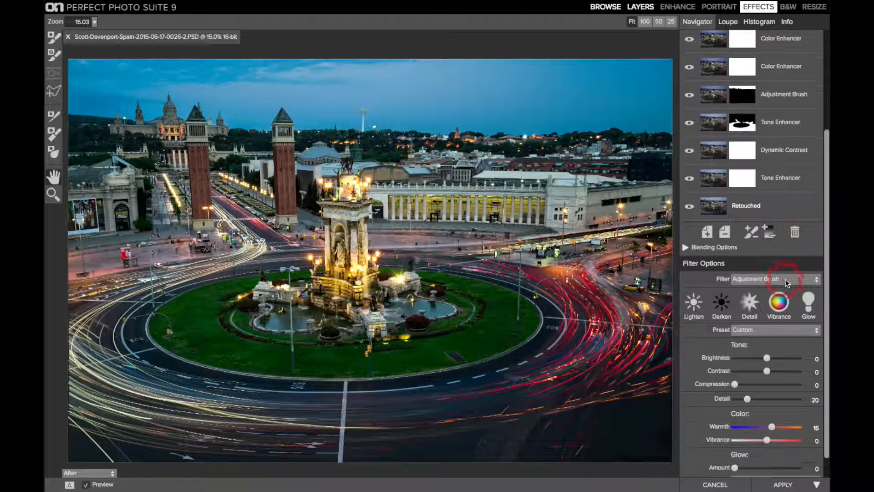
left_click(747, 400)
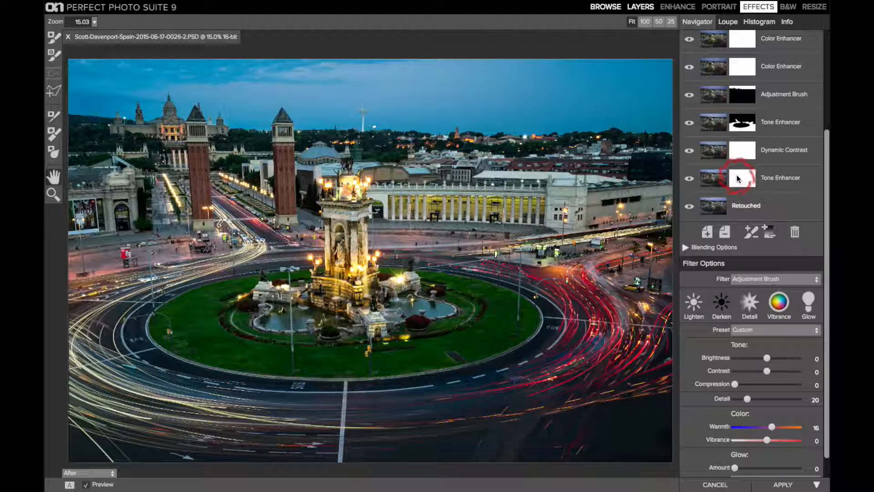
- Turn on the Vignette filter and check its shape by setting Feather to 0 and back to 100
scroll(740, 178, "up", 3)
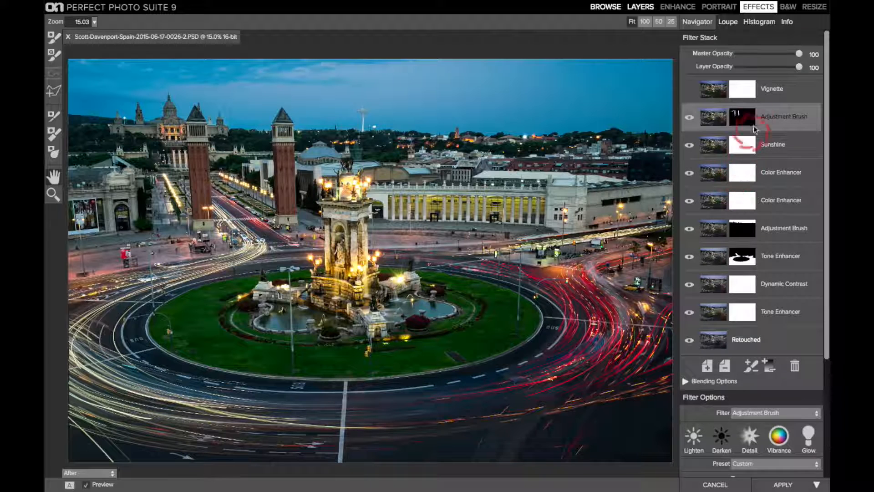
left_click(782, 96)
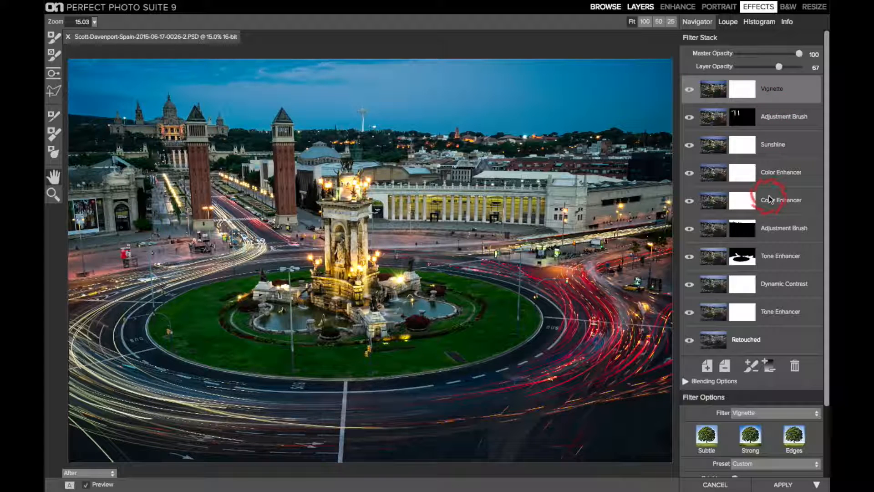
scroll(769, 199, "down", 3)
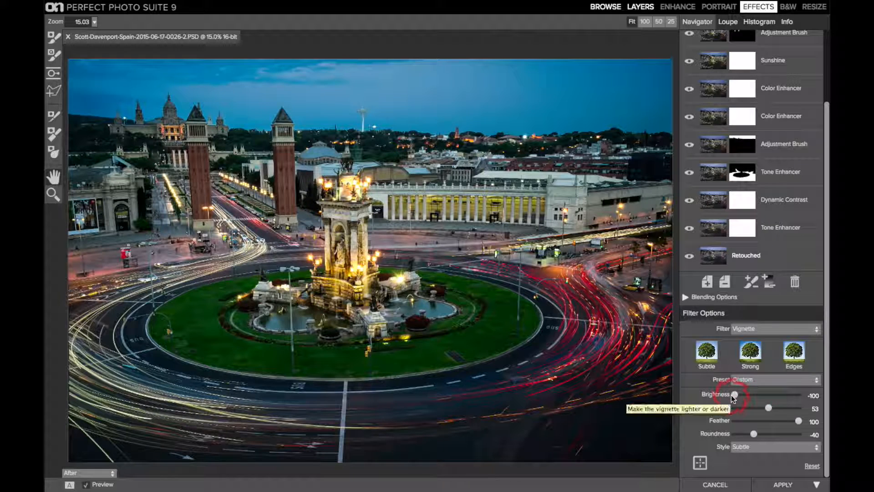
left_click(731, 420)
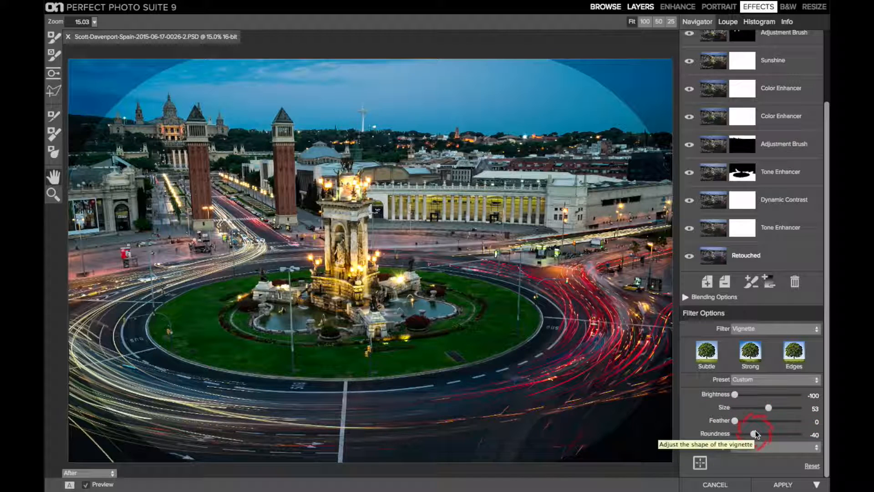
left_click(798, 421)
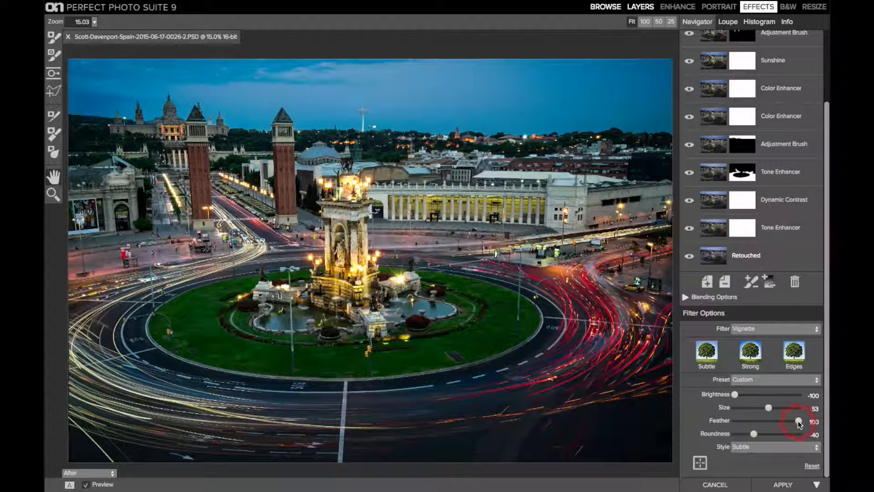
- Turn off the preview to compare the filtered photo with the original
key("ctrl+p")
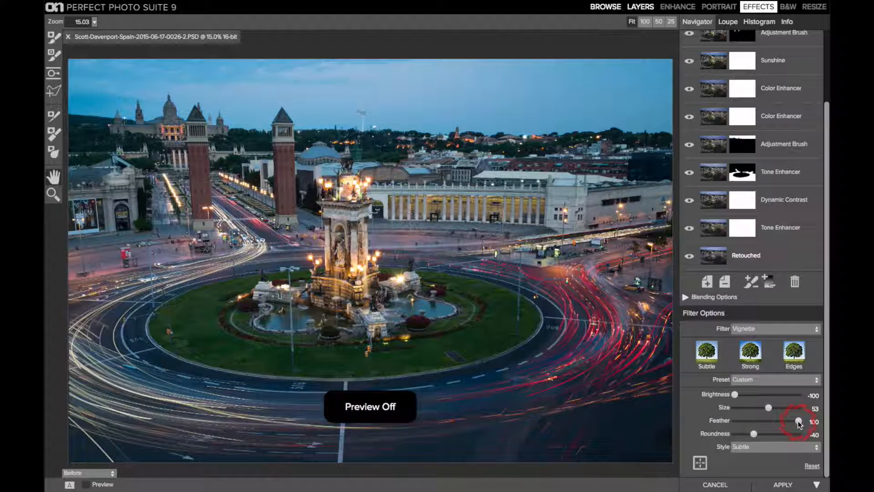